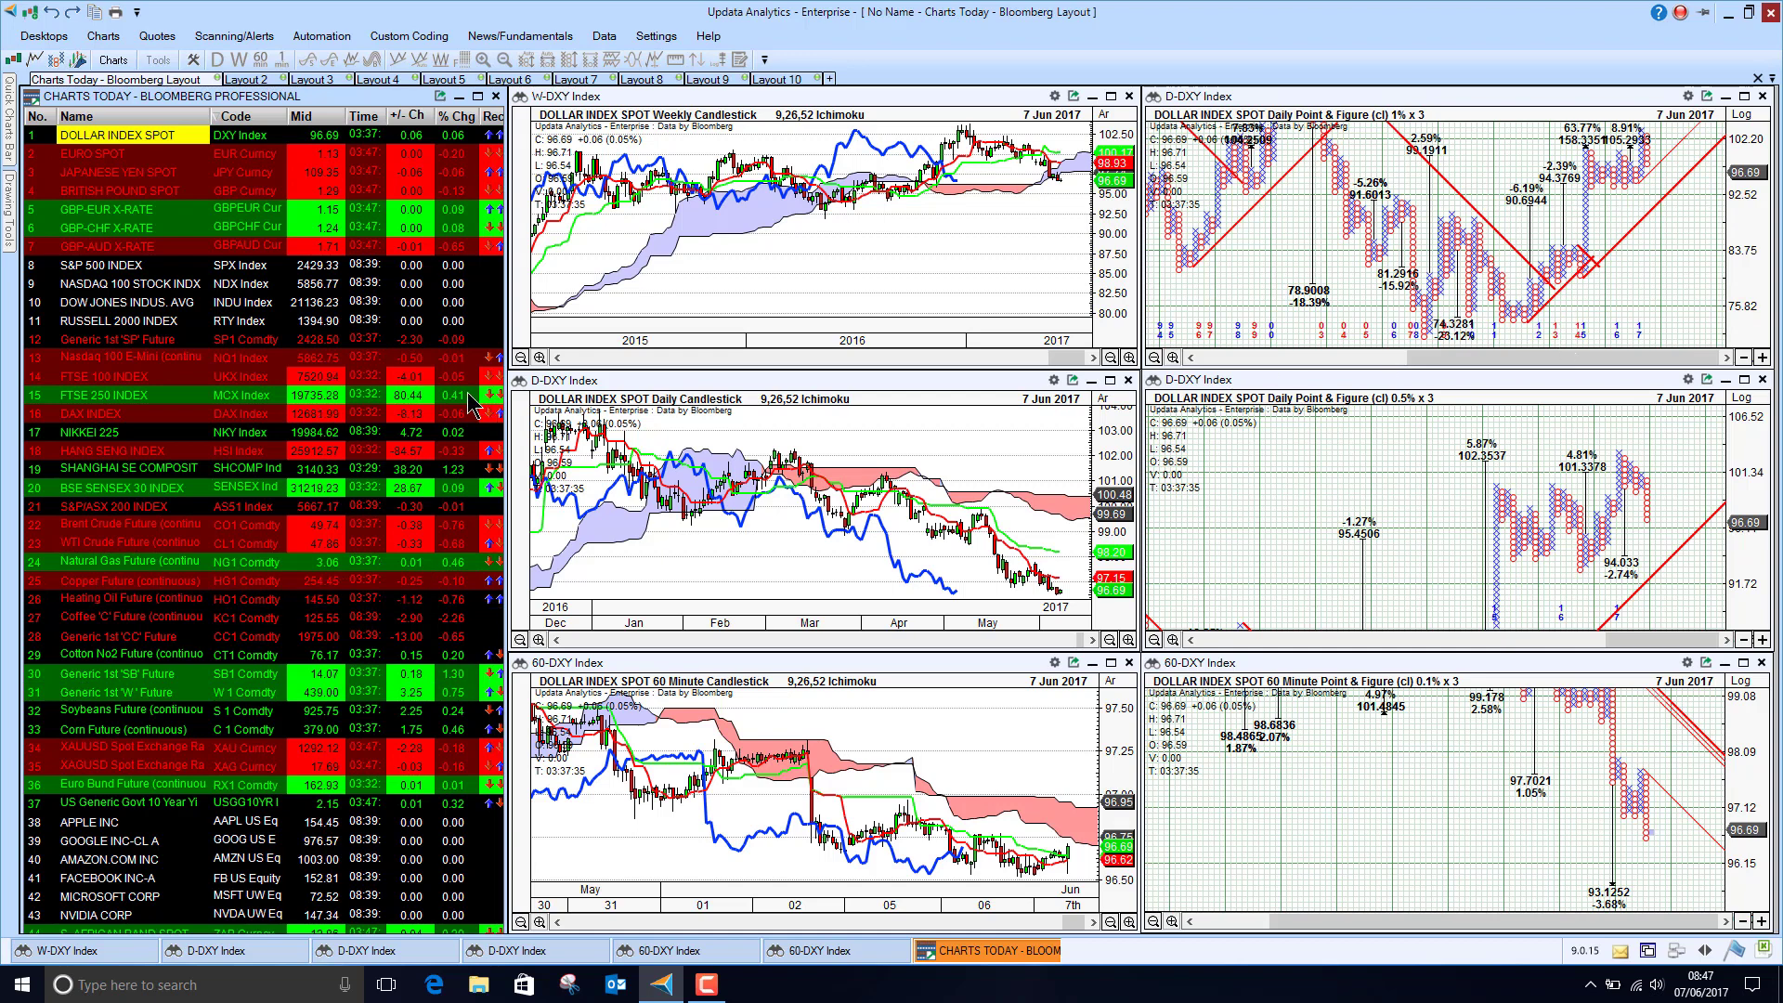
Step: Load EURO SPOT into all six weekly, daily and 60-minute charts
click(122, 157)
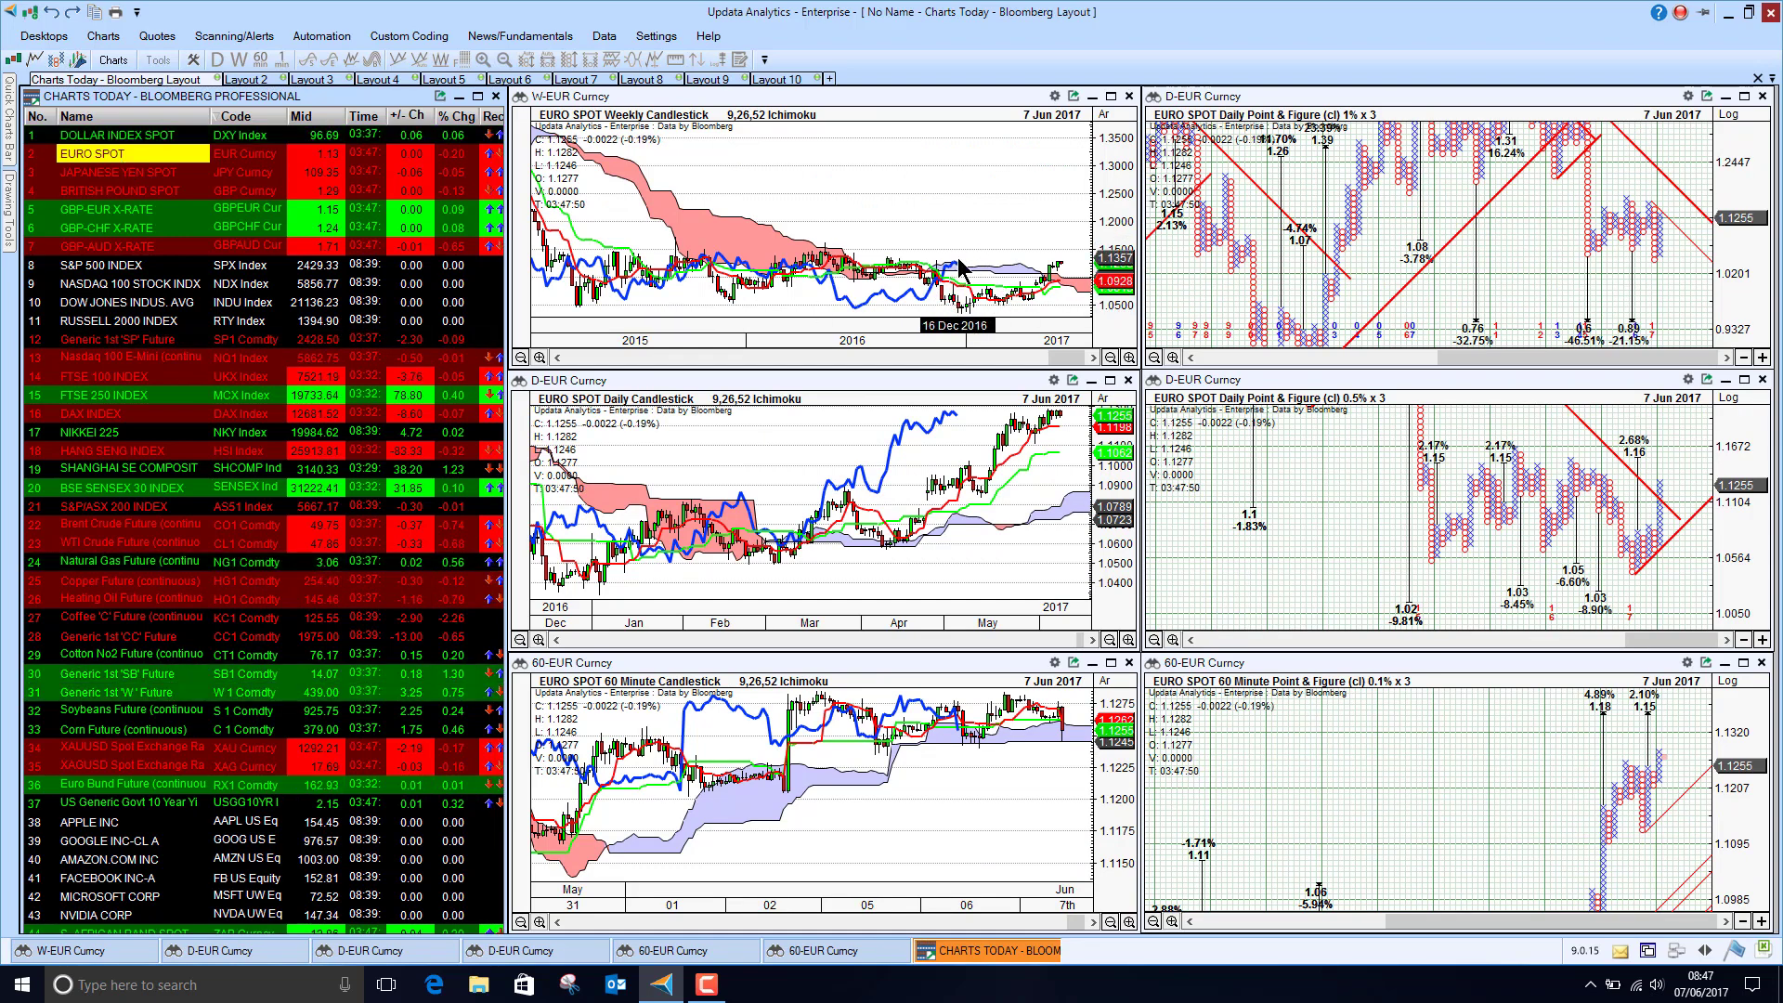
Step: Scroll the top-right point-and-figure chart, then switch all charts to JAPANESE YEN SPOT
scroll(1517, 214, down, 1)
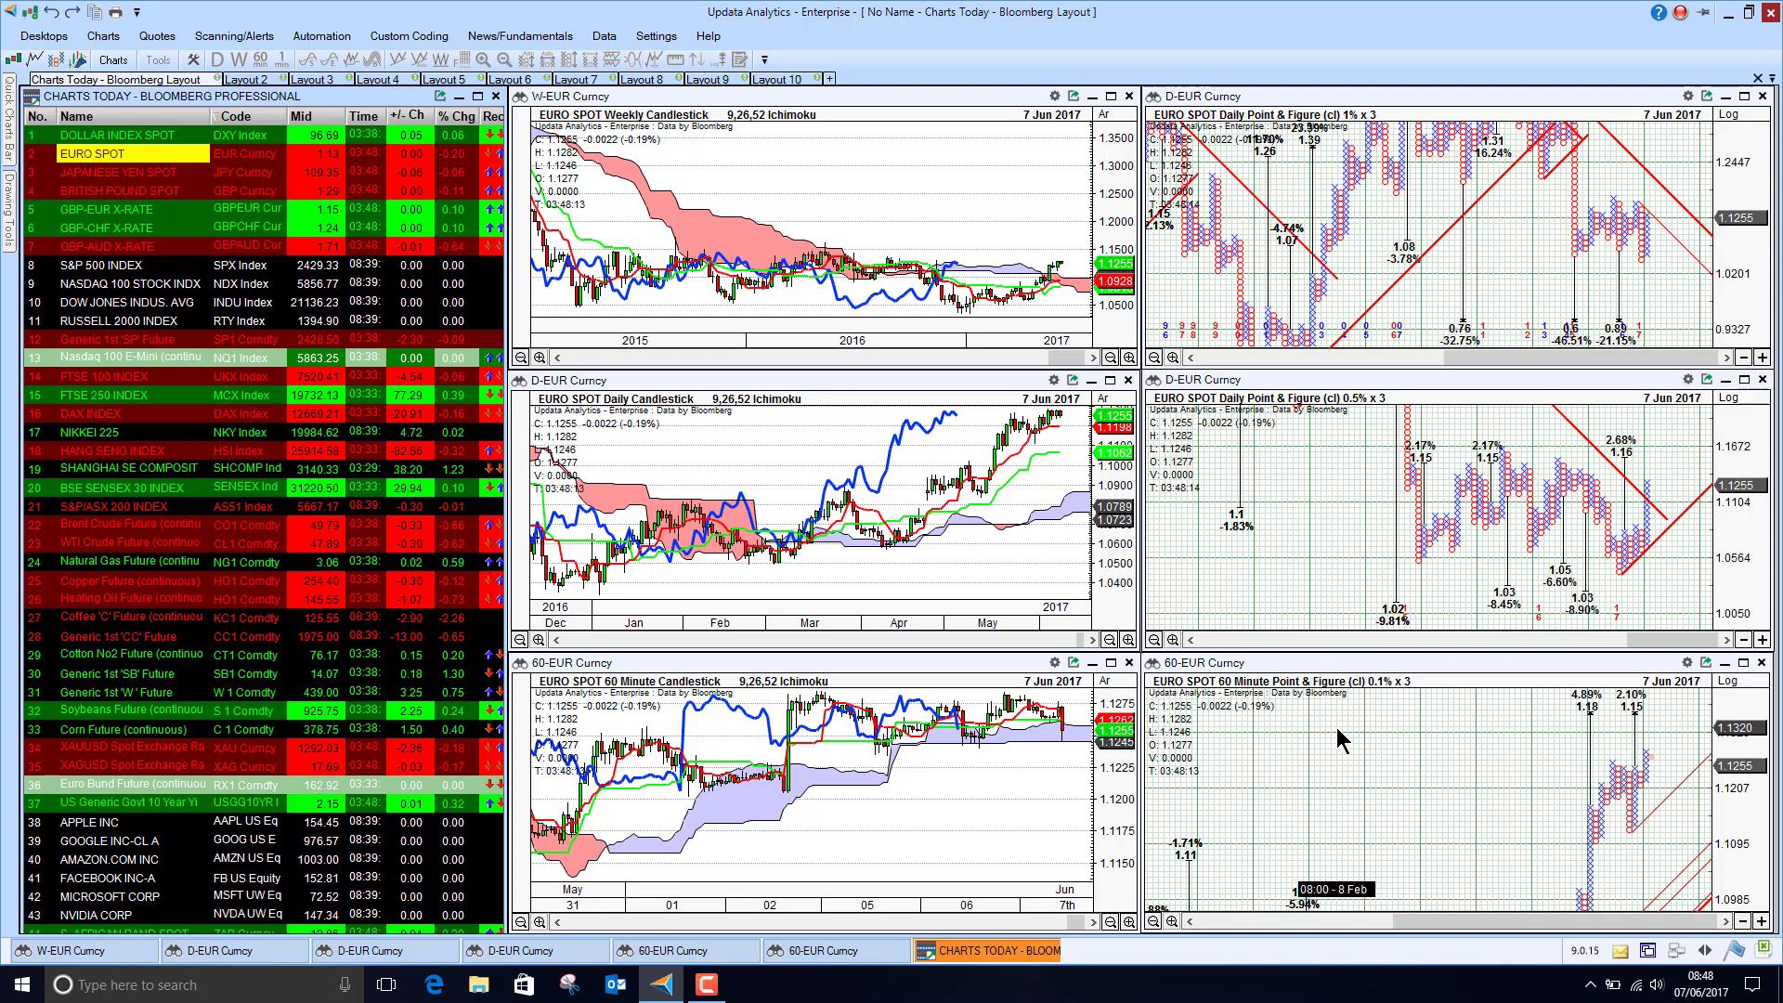
click(104, 179)
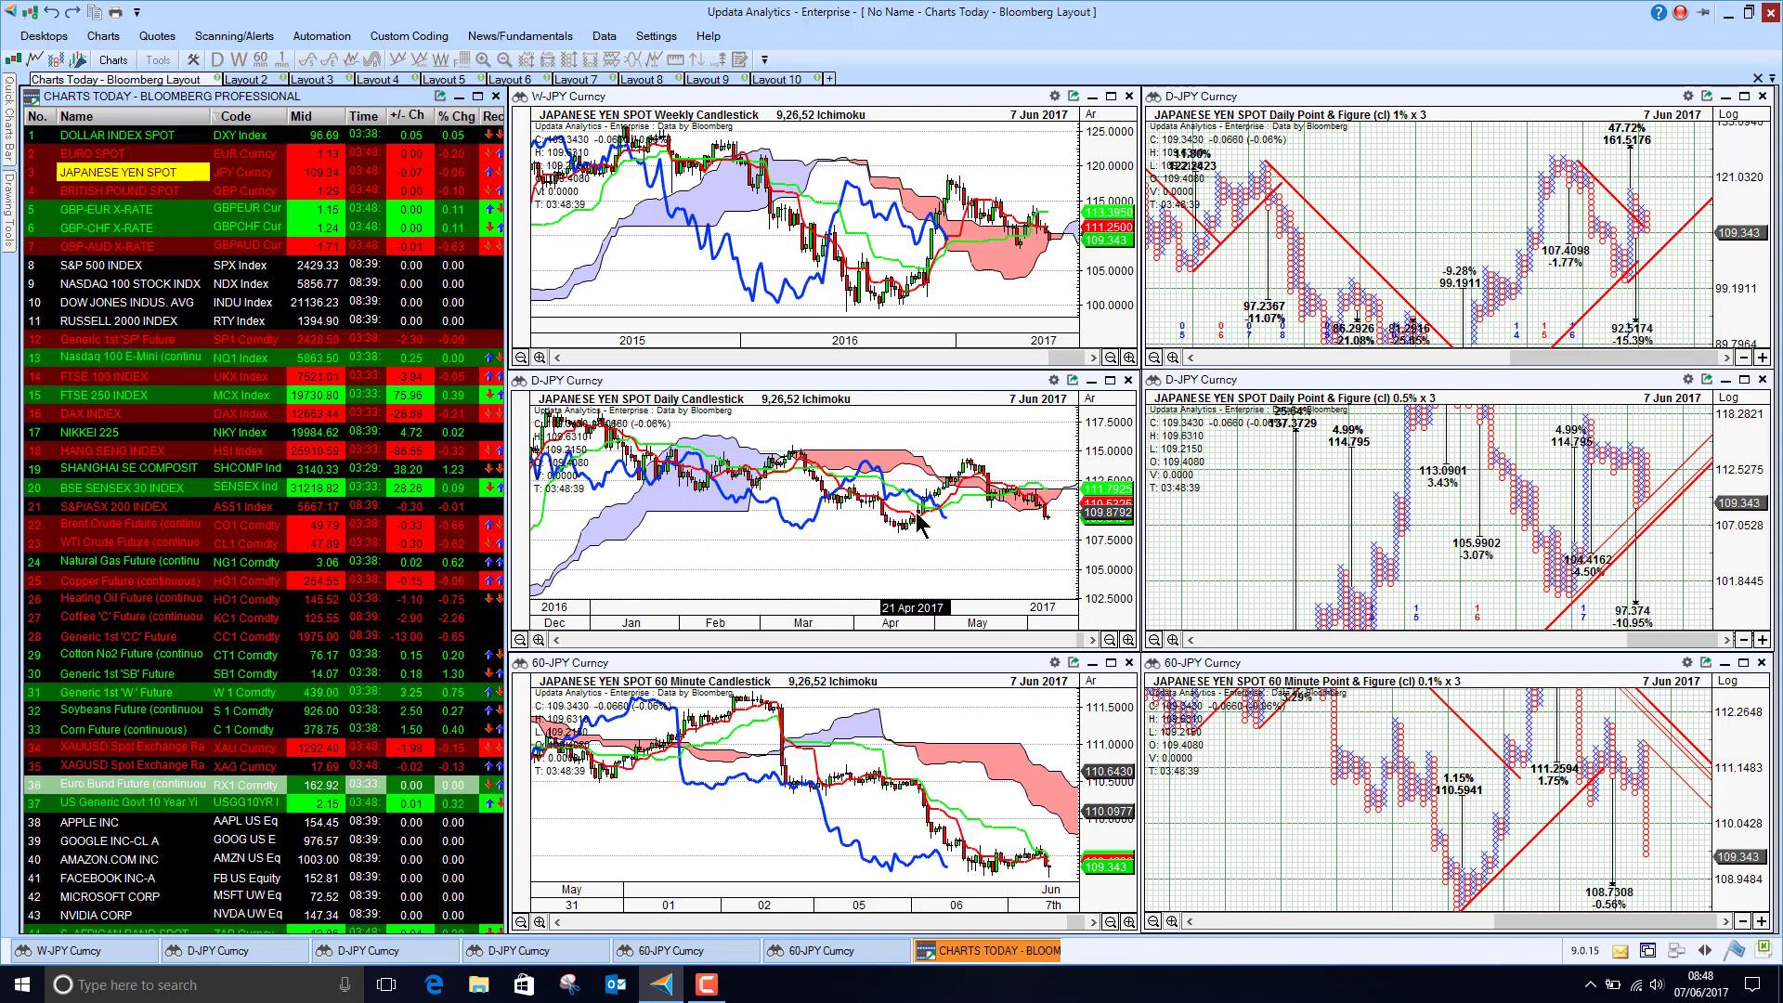
Step: Step through BRITISH POUND SPOT, GBP-EUR, GBP-CHF and GBP-AUD, ending on S&P 500 INDEX
click(120, 191)
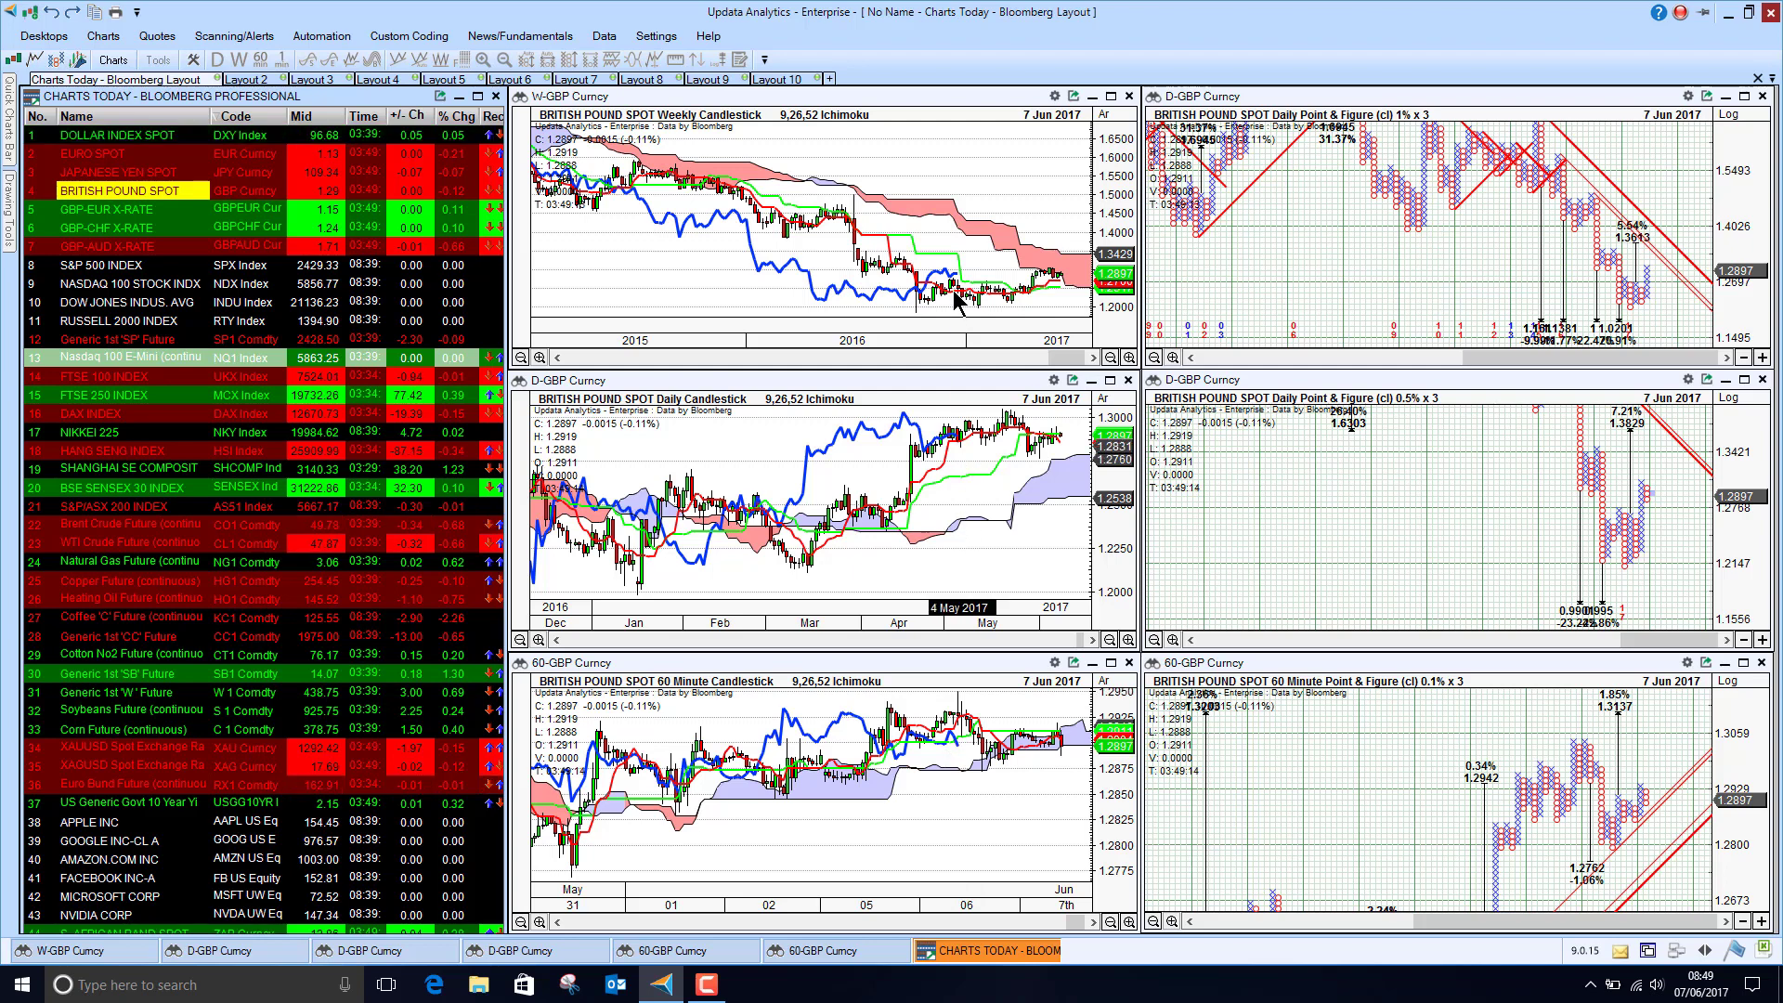
click(130, 221)
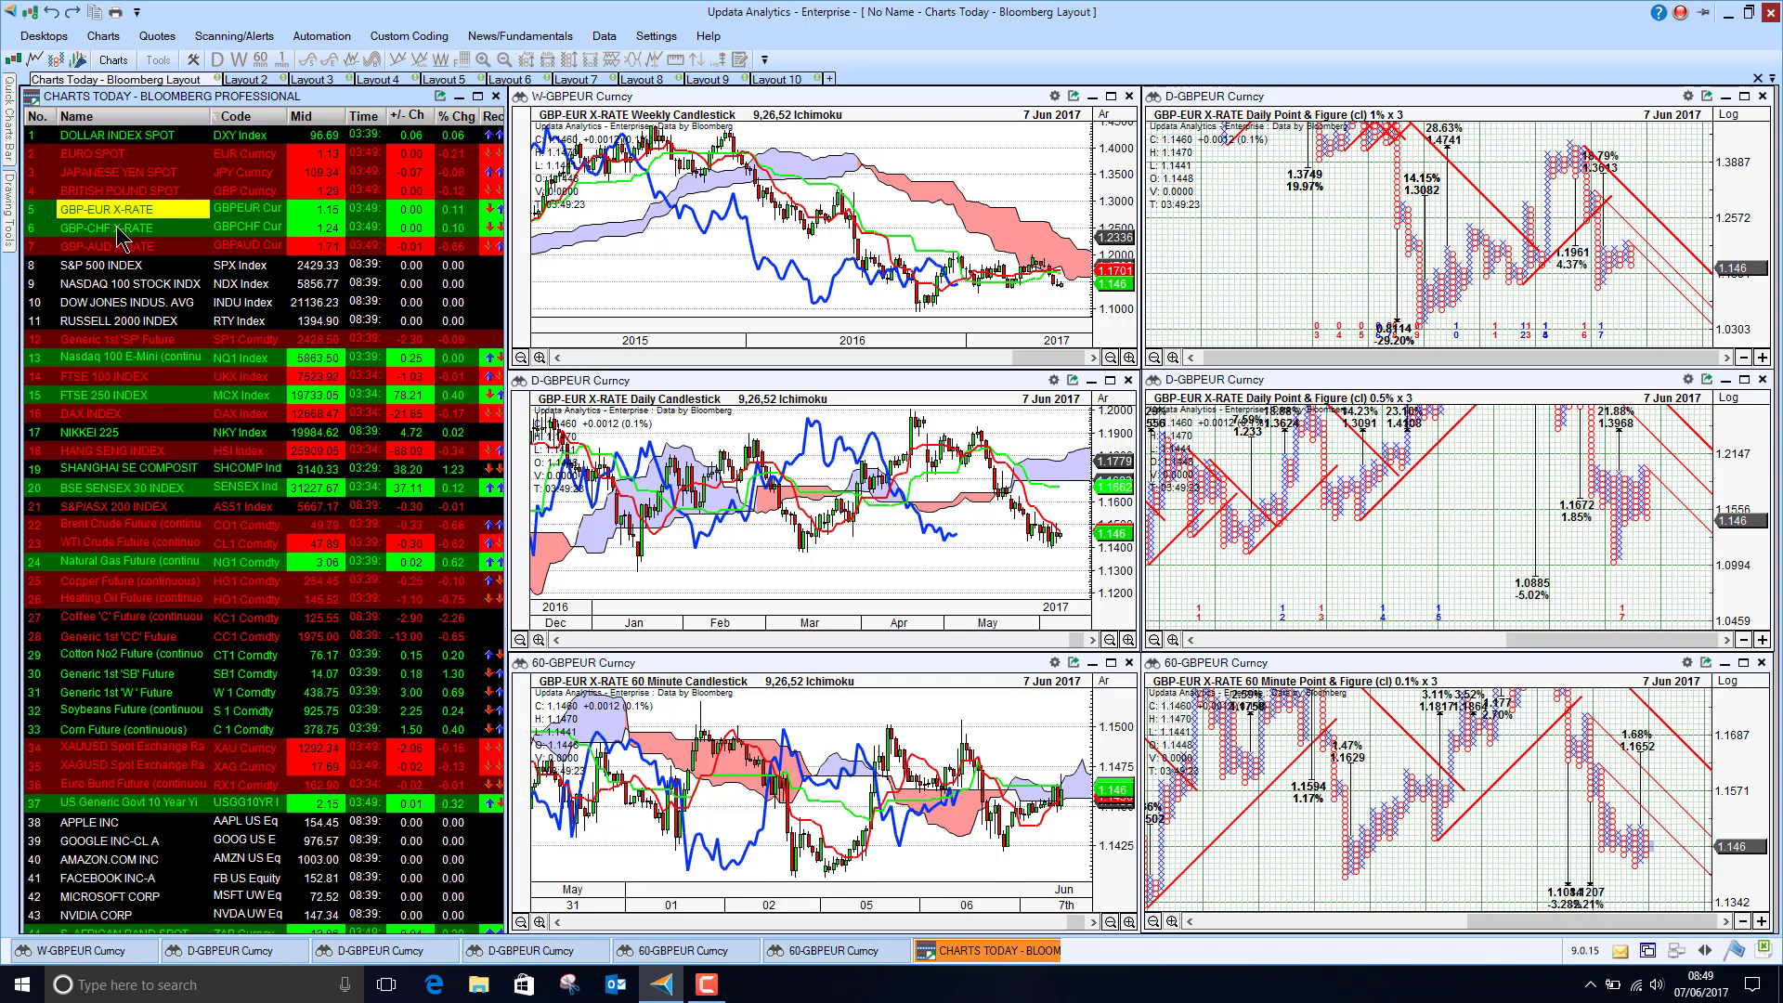
key(Down)
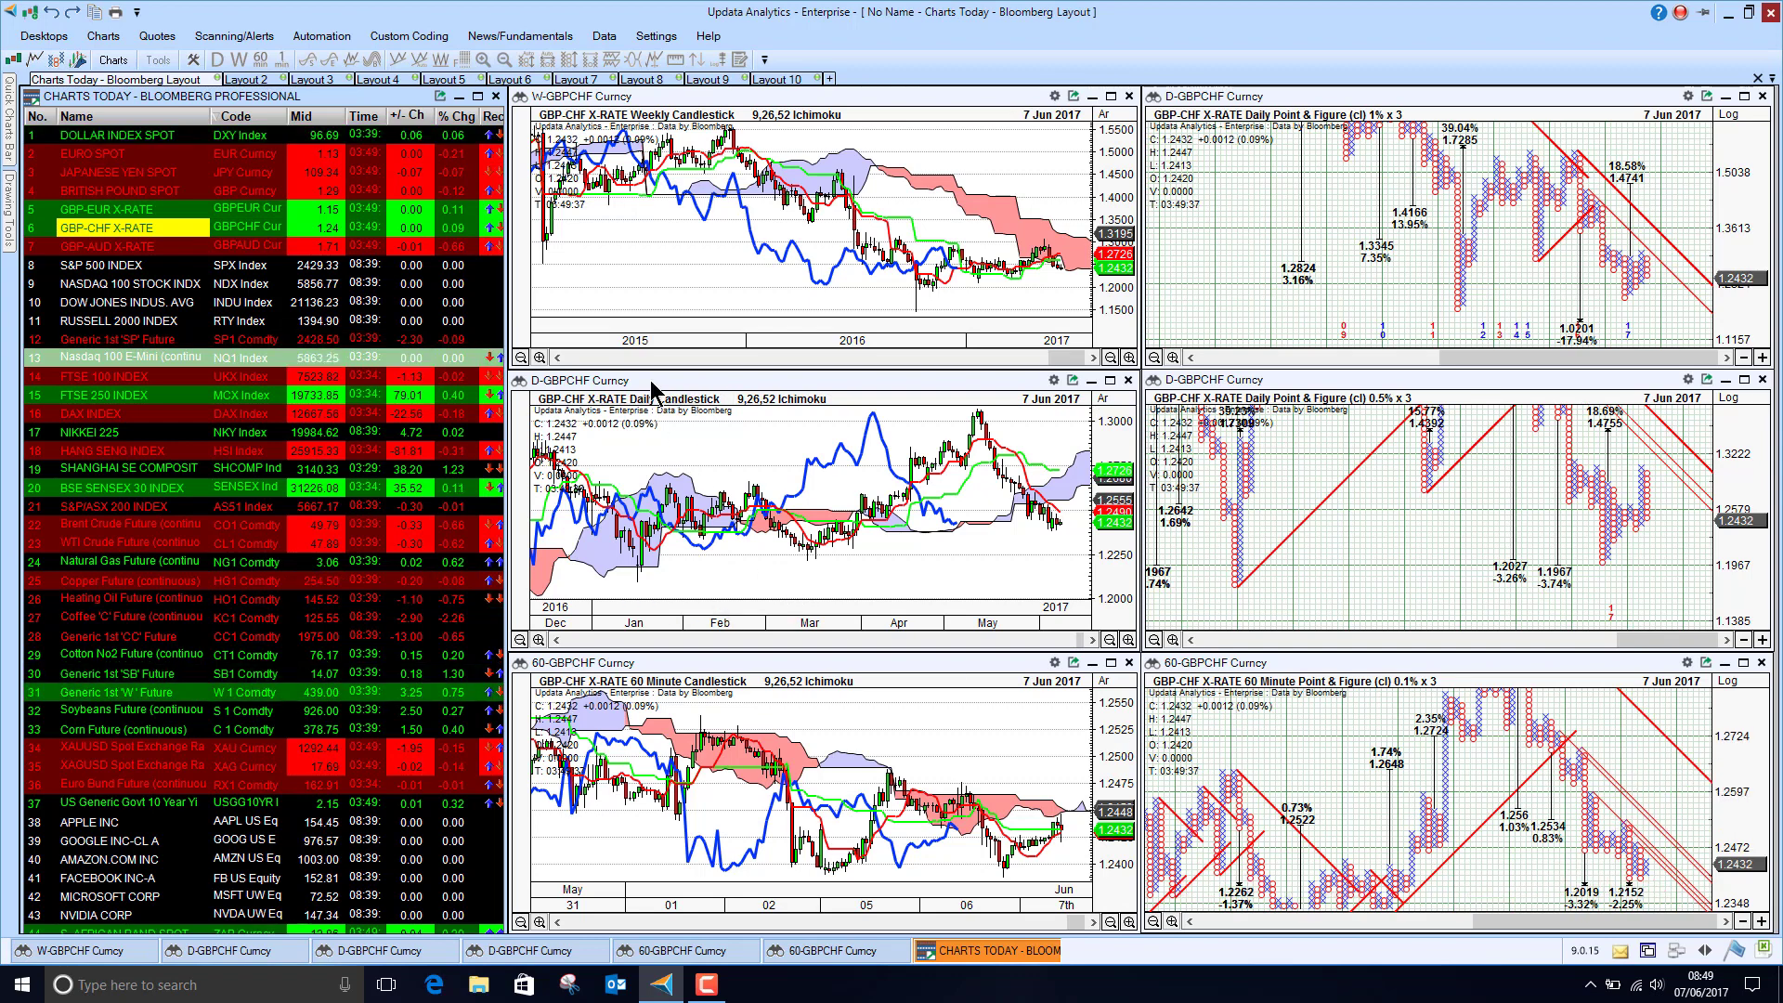
click(118, 249)
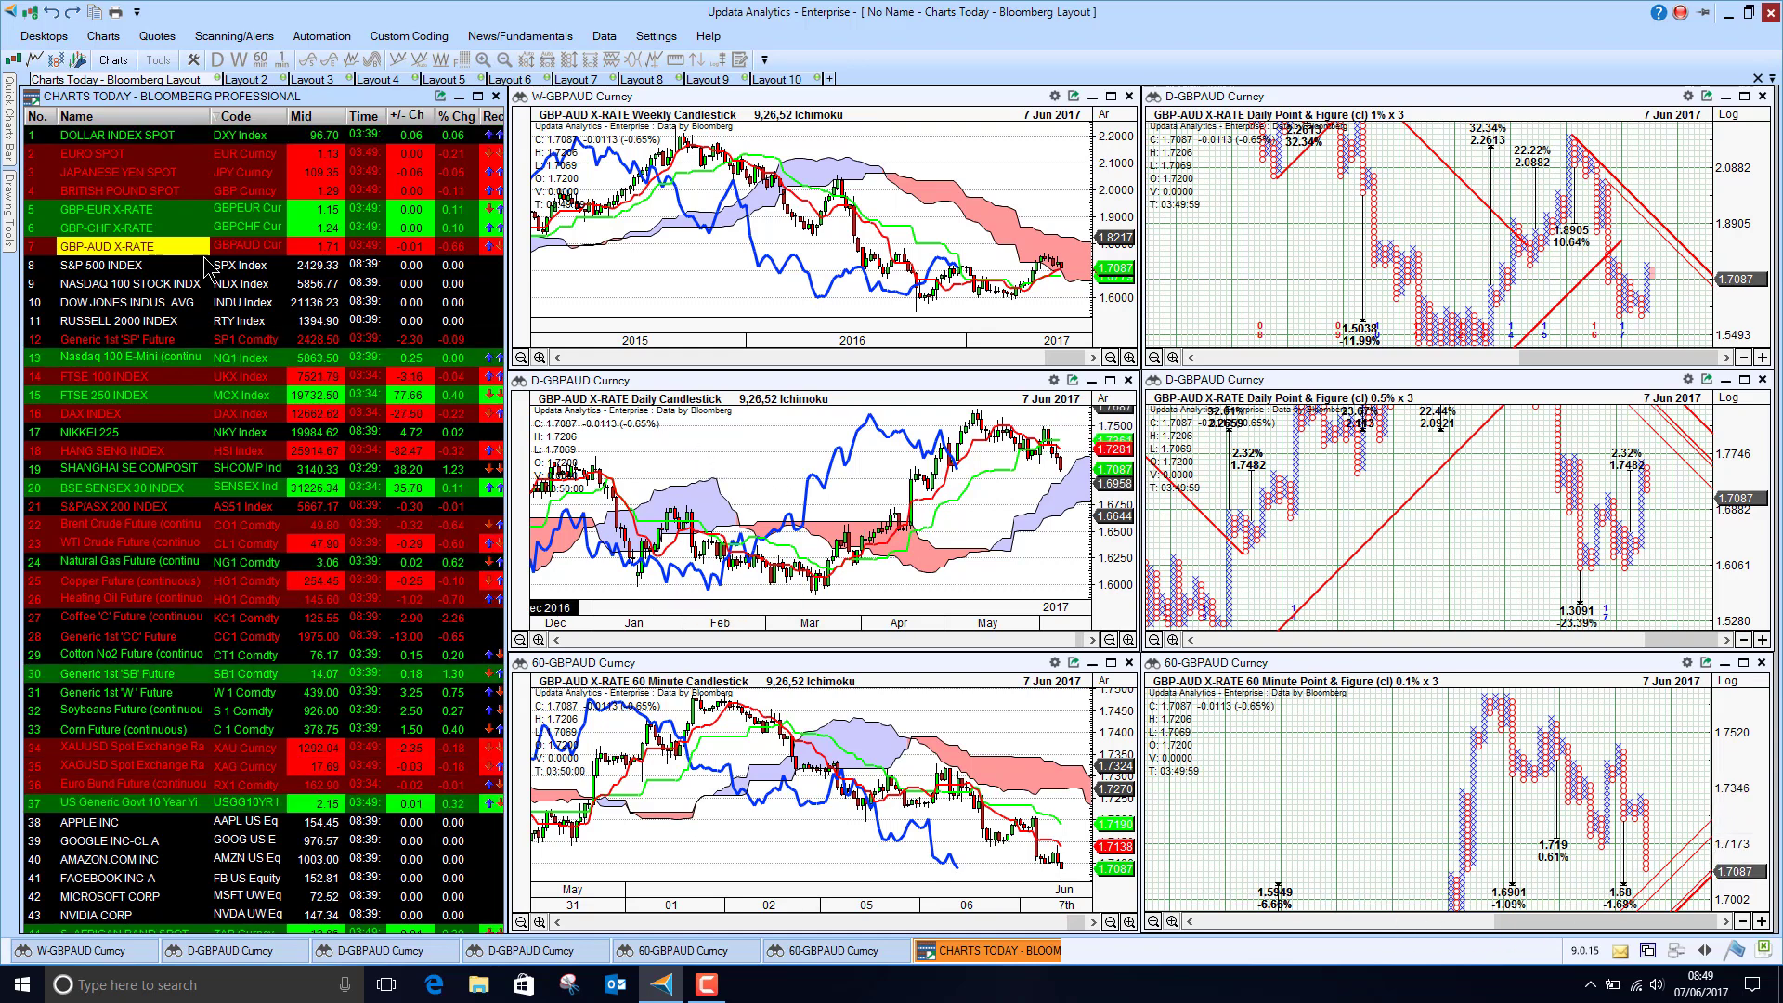
click(105, 266)
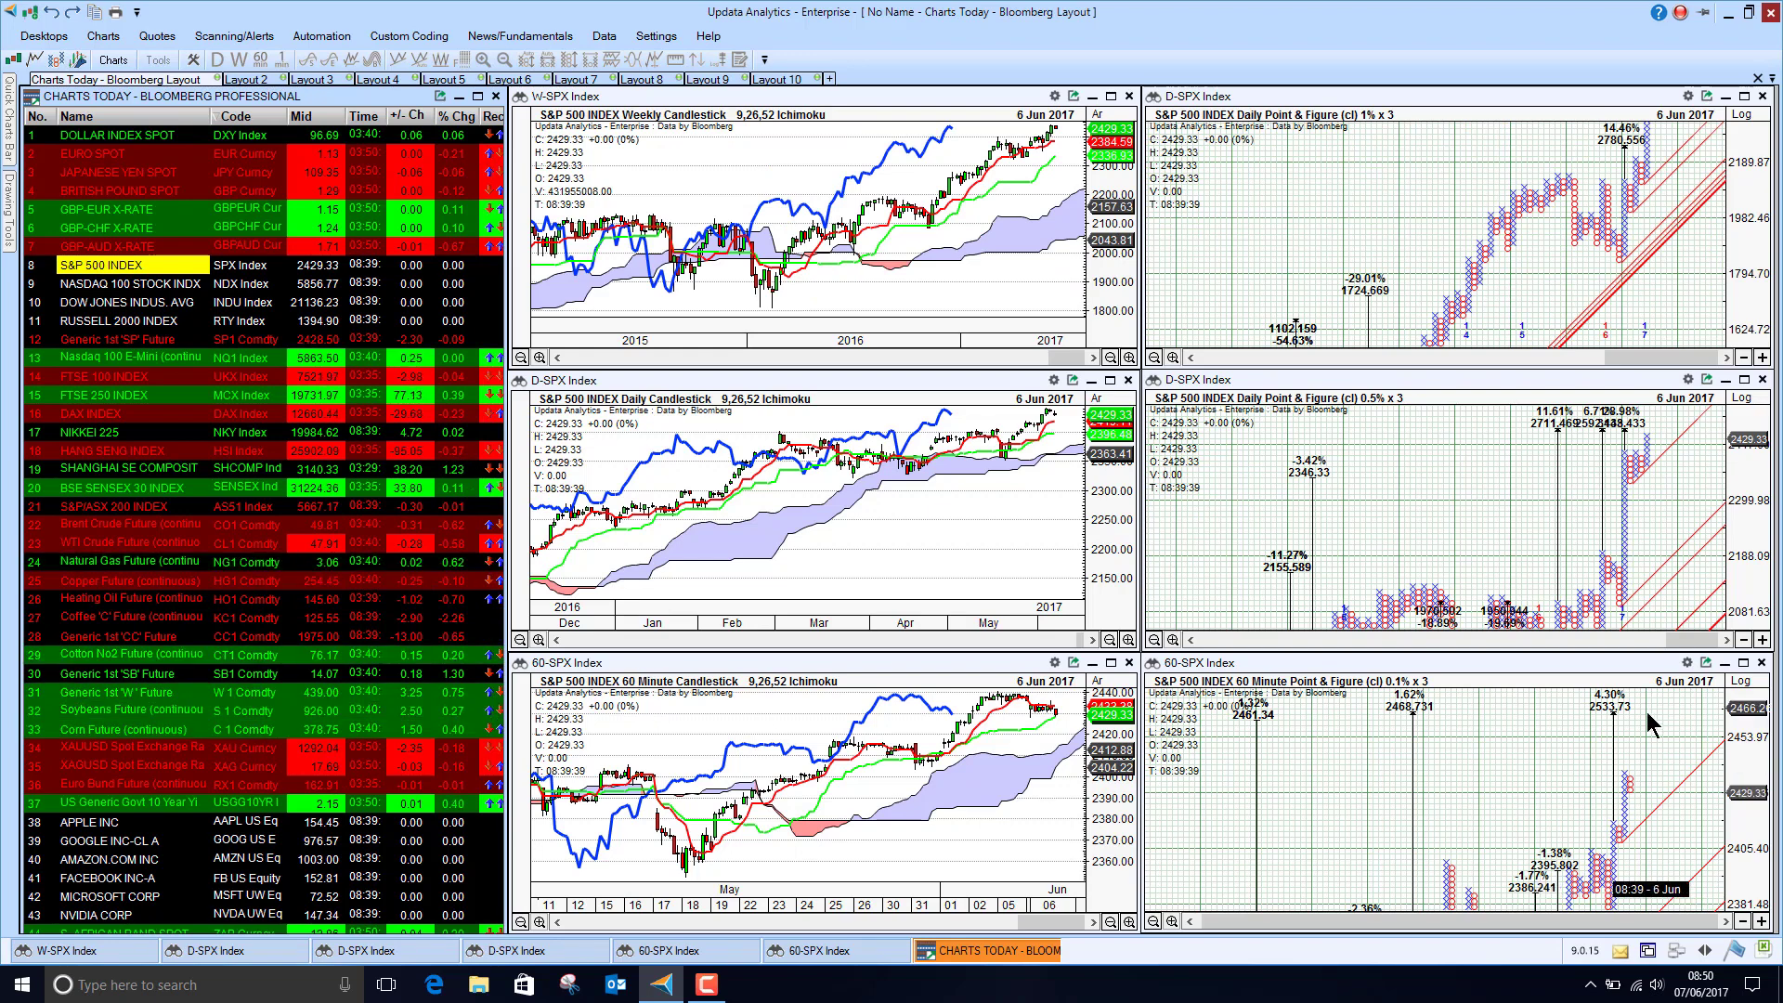
Step: Inspect the enlarged S&P 500 daily P&F chart, restore six charts, then load NASDAQ 100 and DOW JONES
click(1744, 381)
drag(1470, 260, 1396, 405)
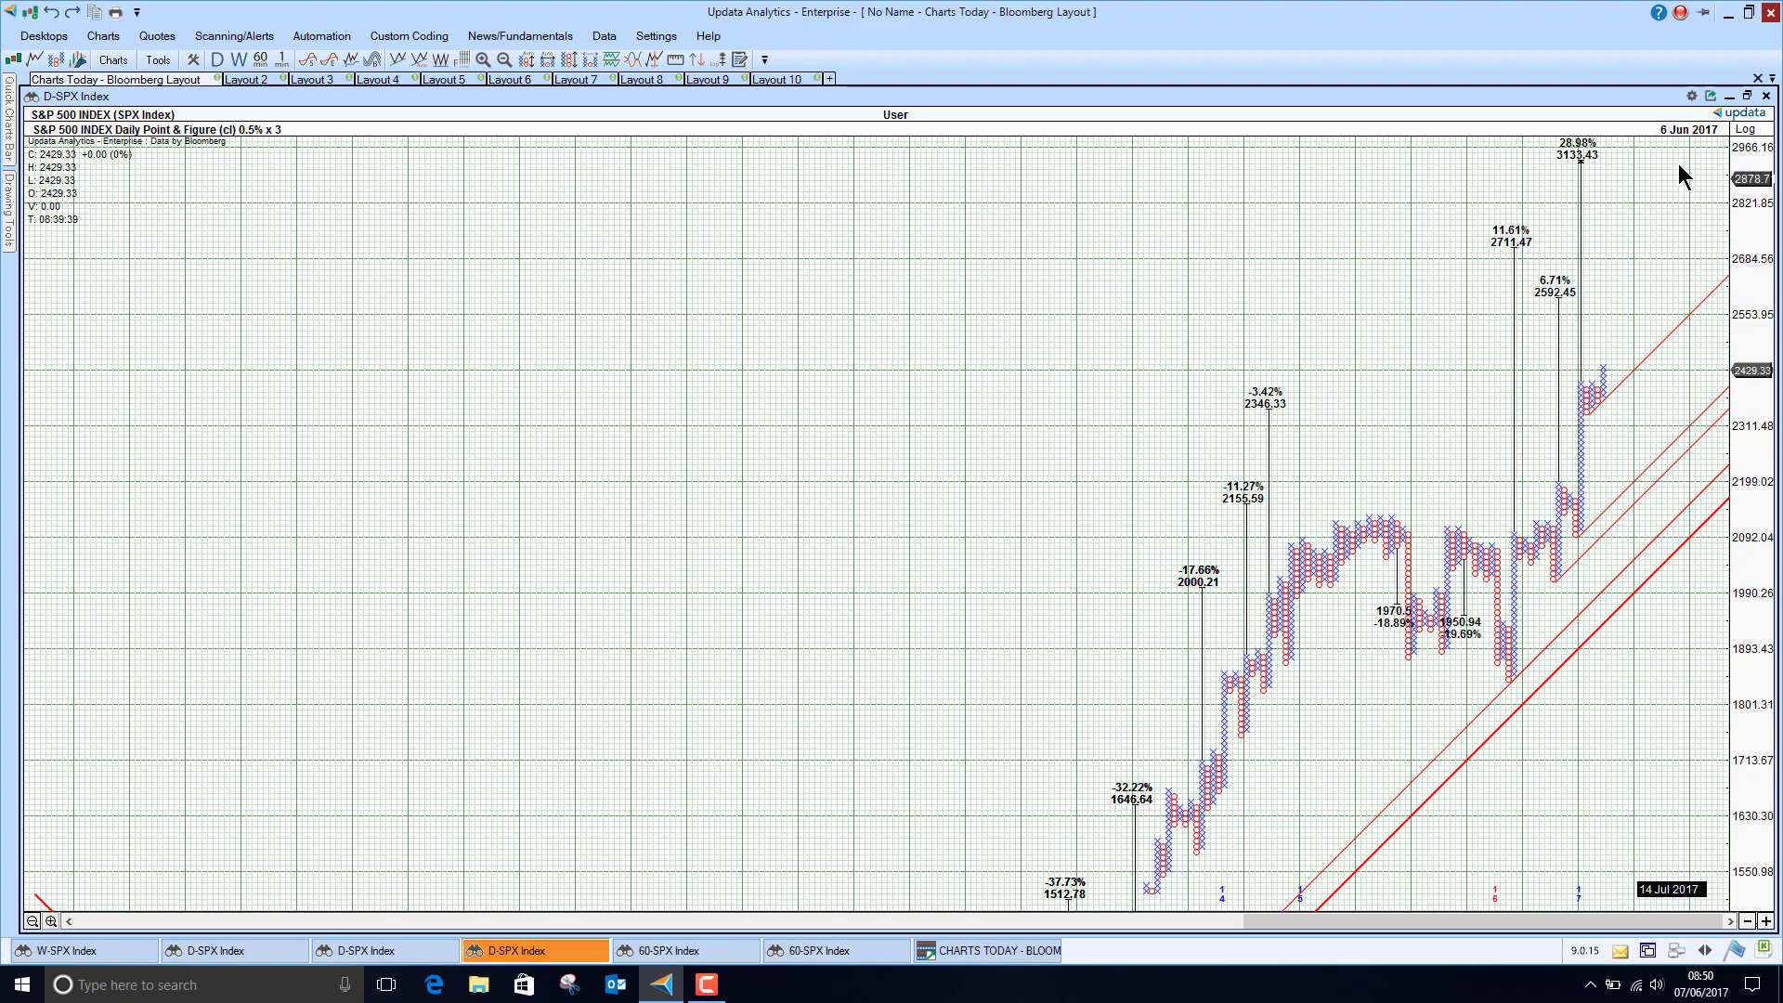
click(1748, 97)
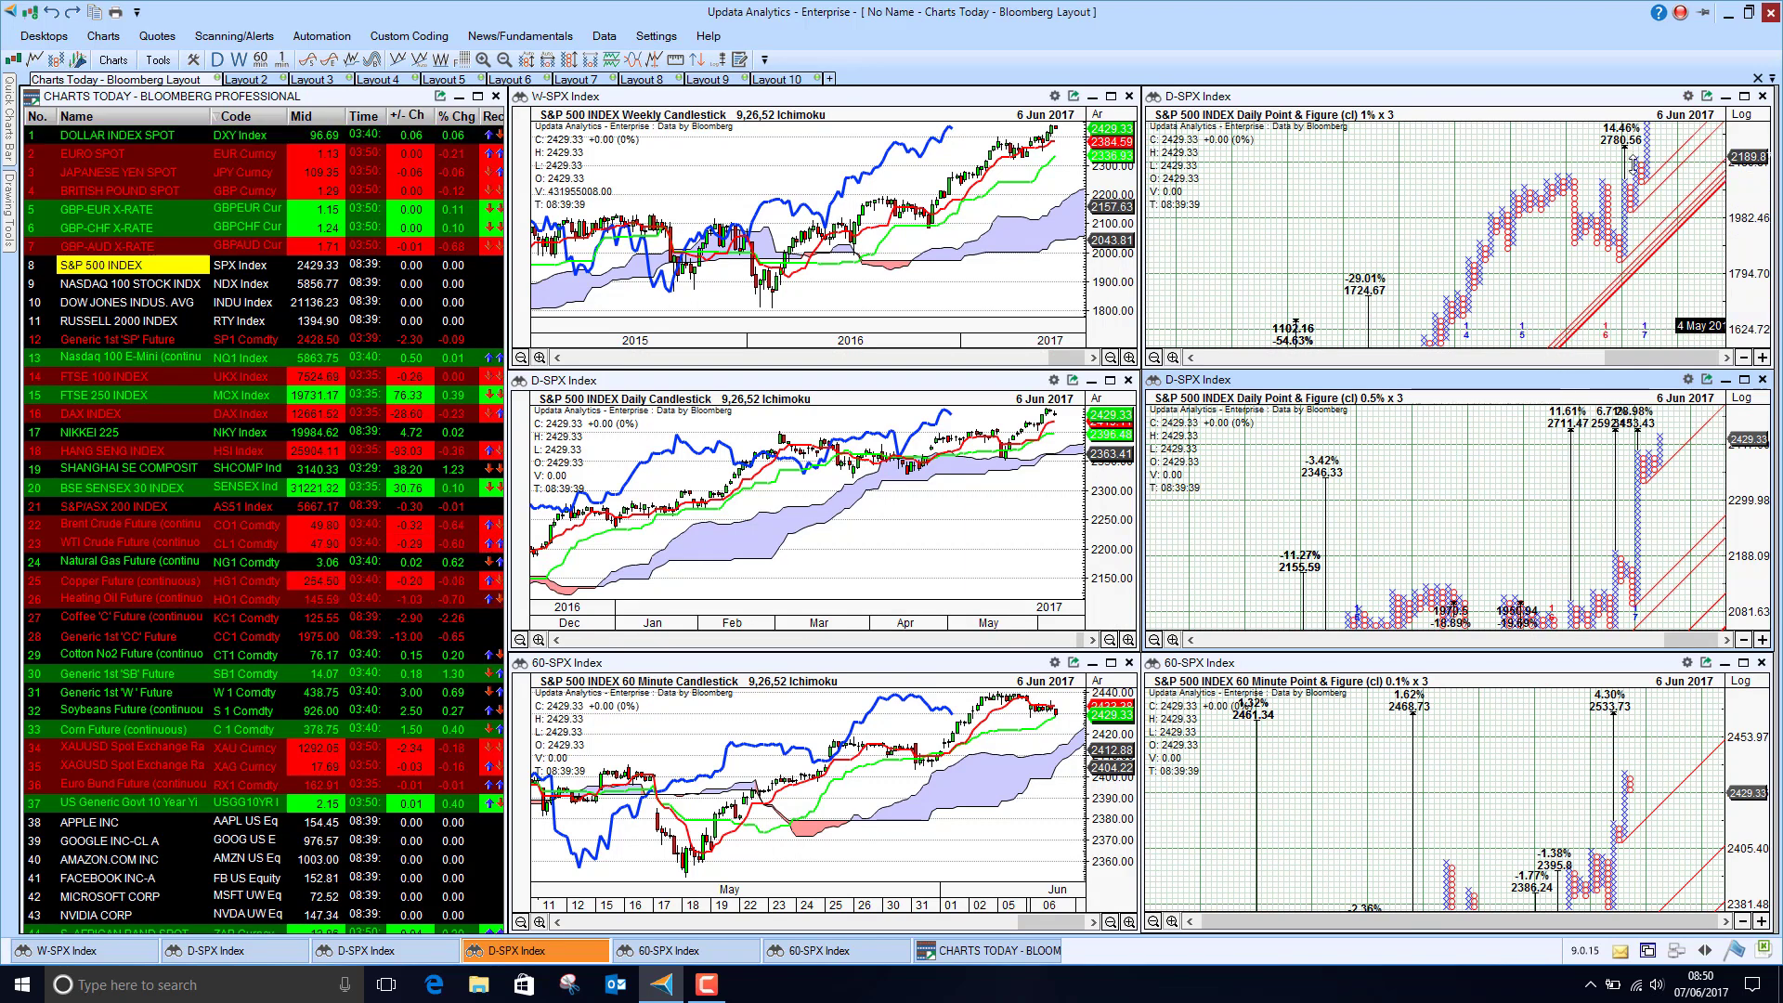
click(138, 288)
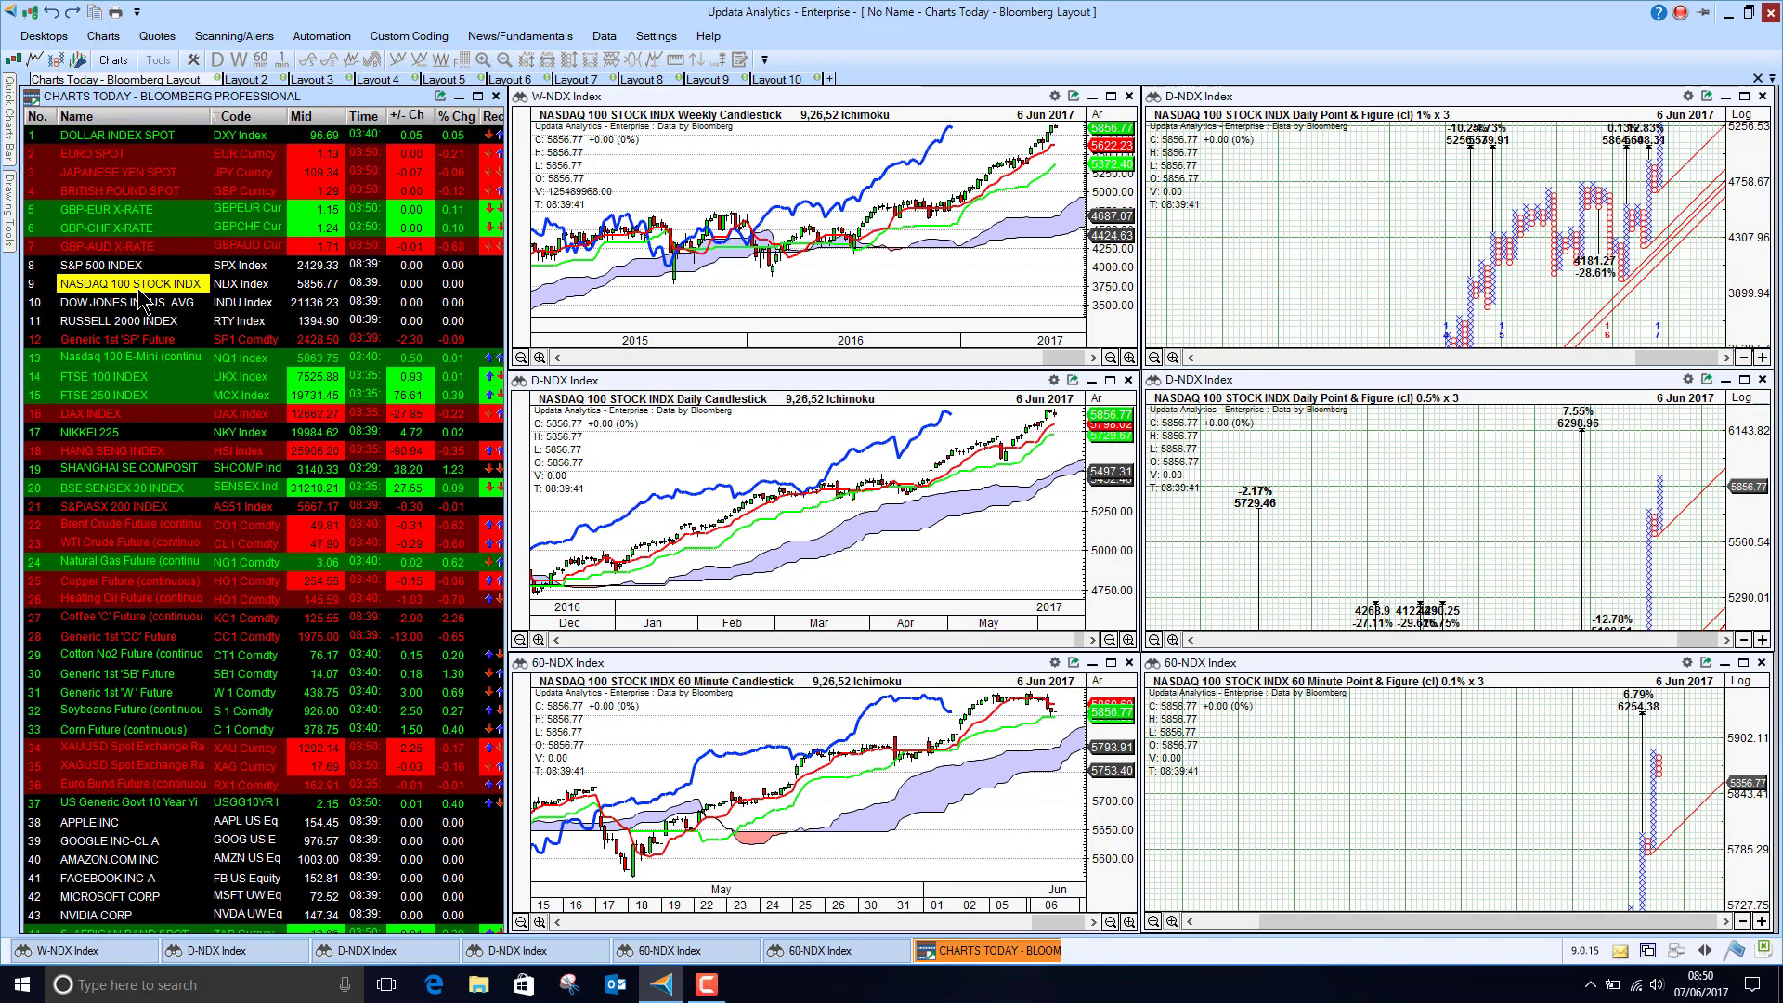
click(139, 293)
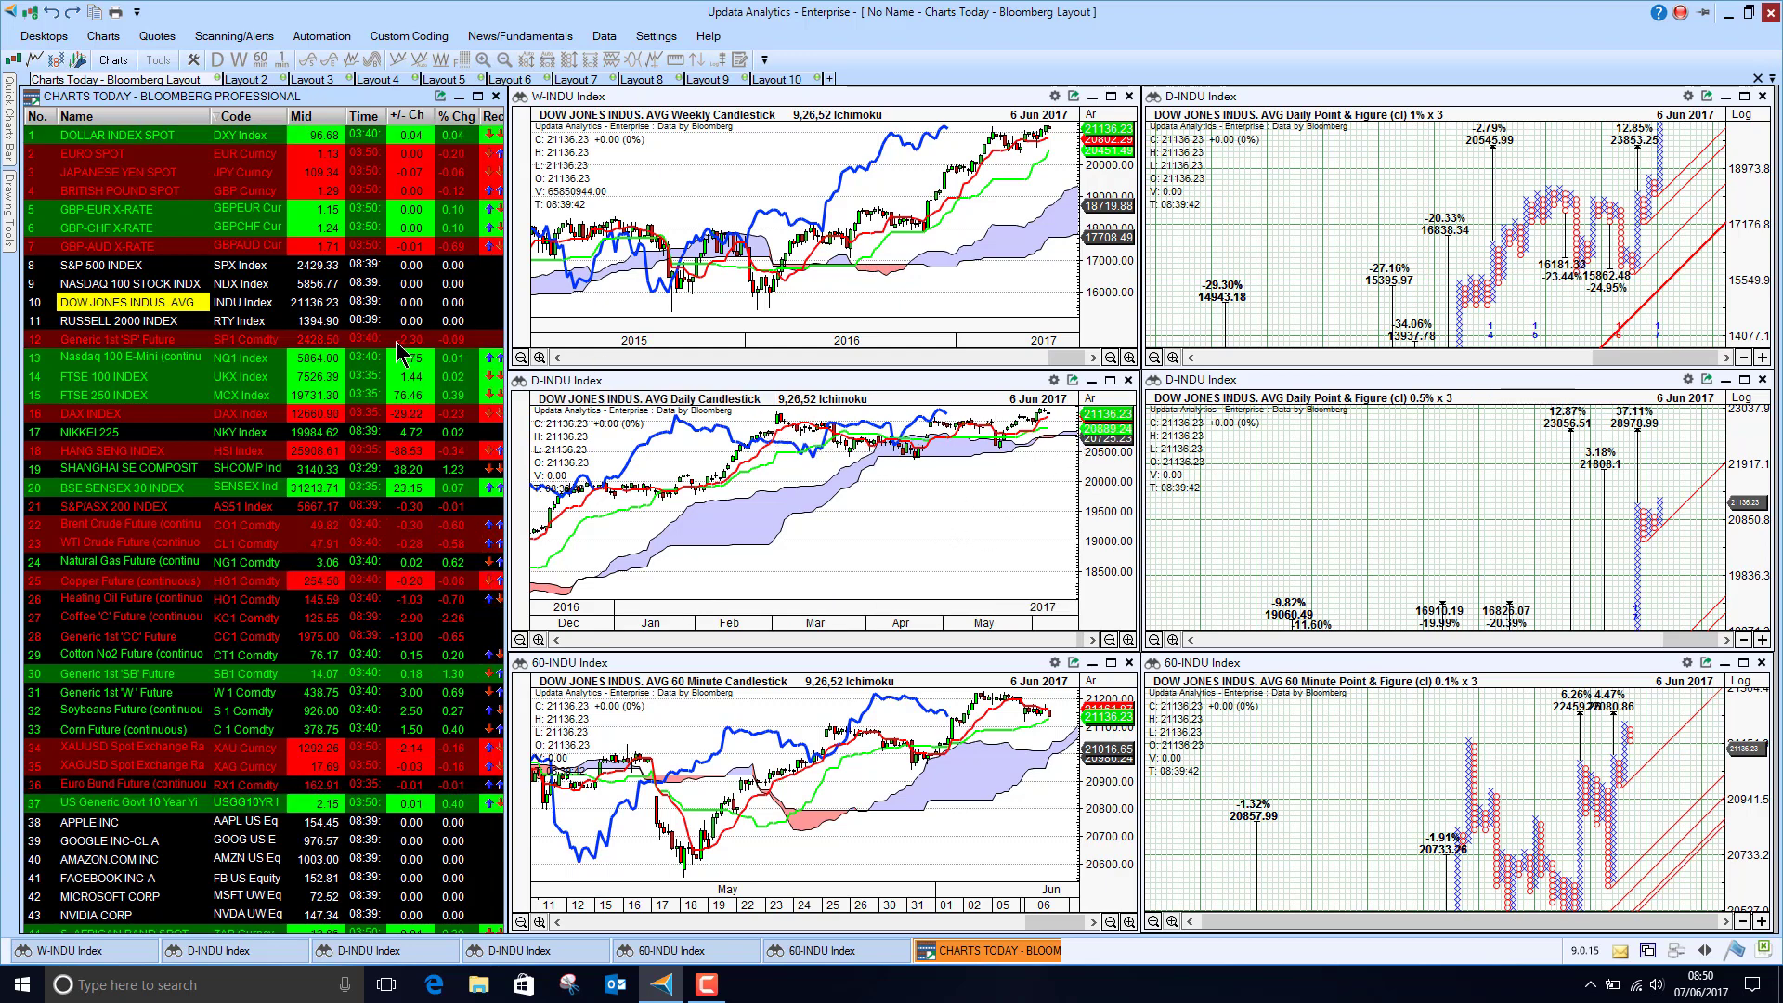
Step: Step from RUSSELL 2000 INDEX through the 'SP' and Nasdaq 100 E-Mini futures to FTSE 100 INDEX
click(133, 323)
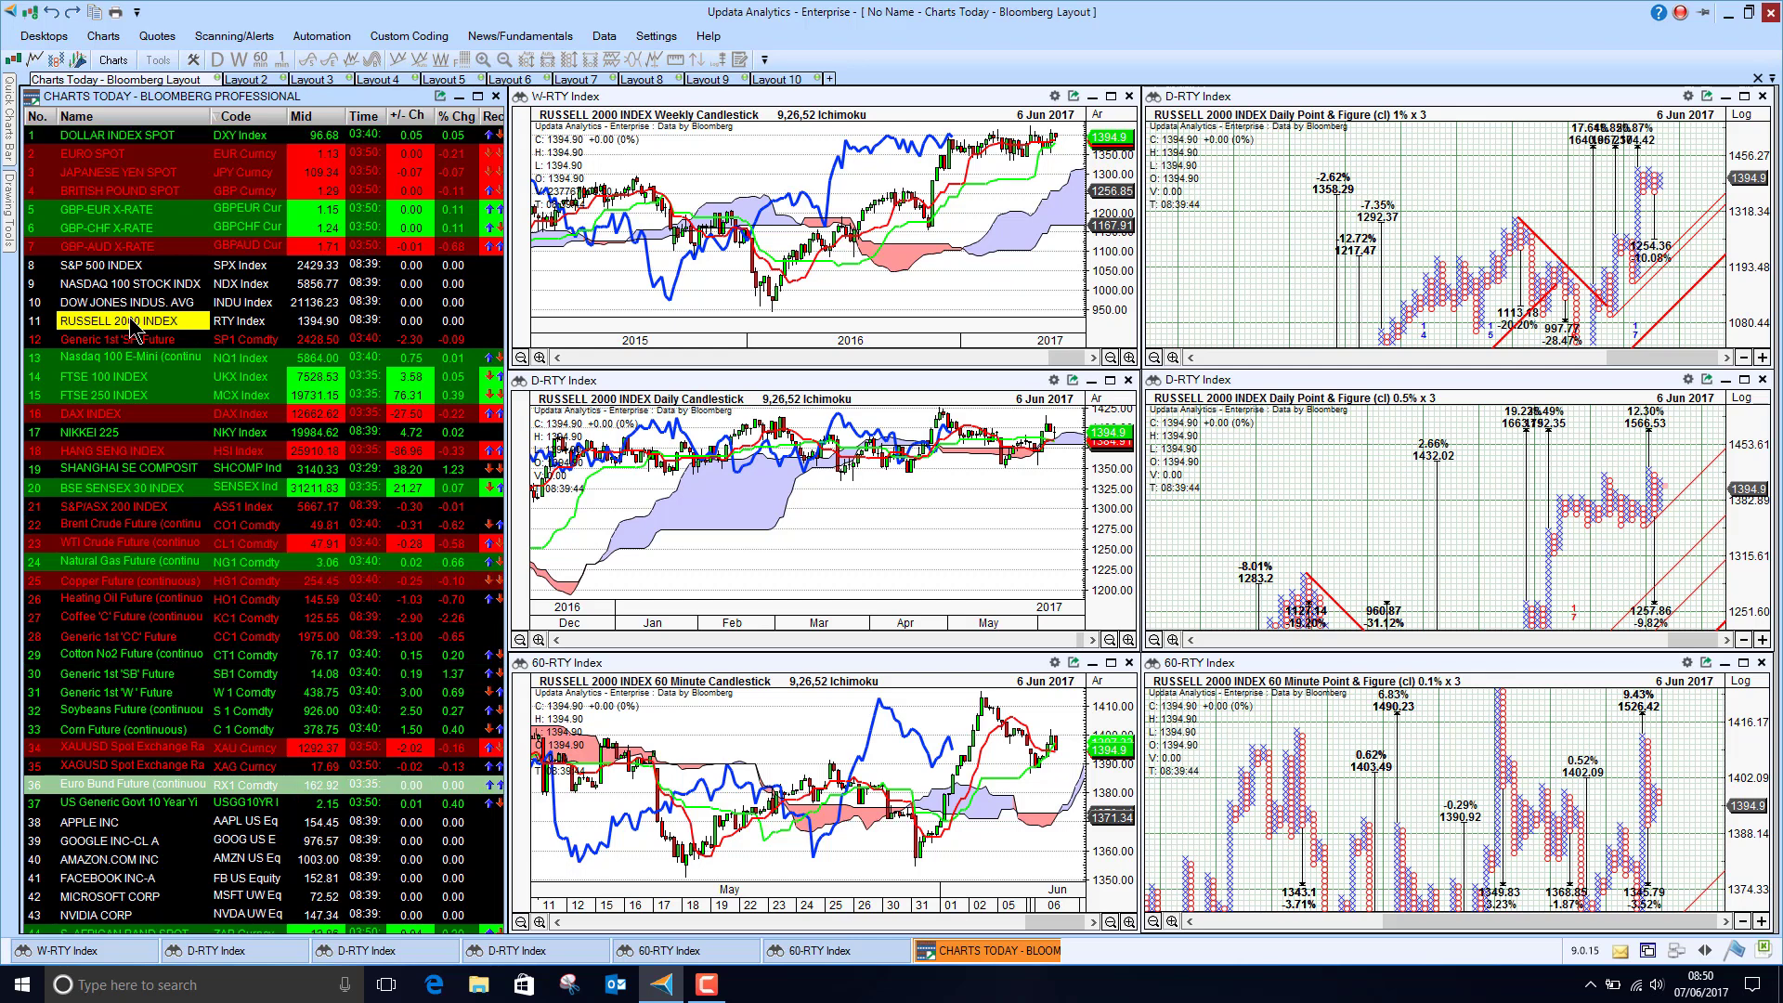
key(Down)
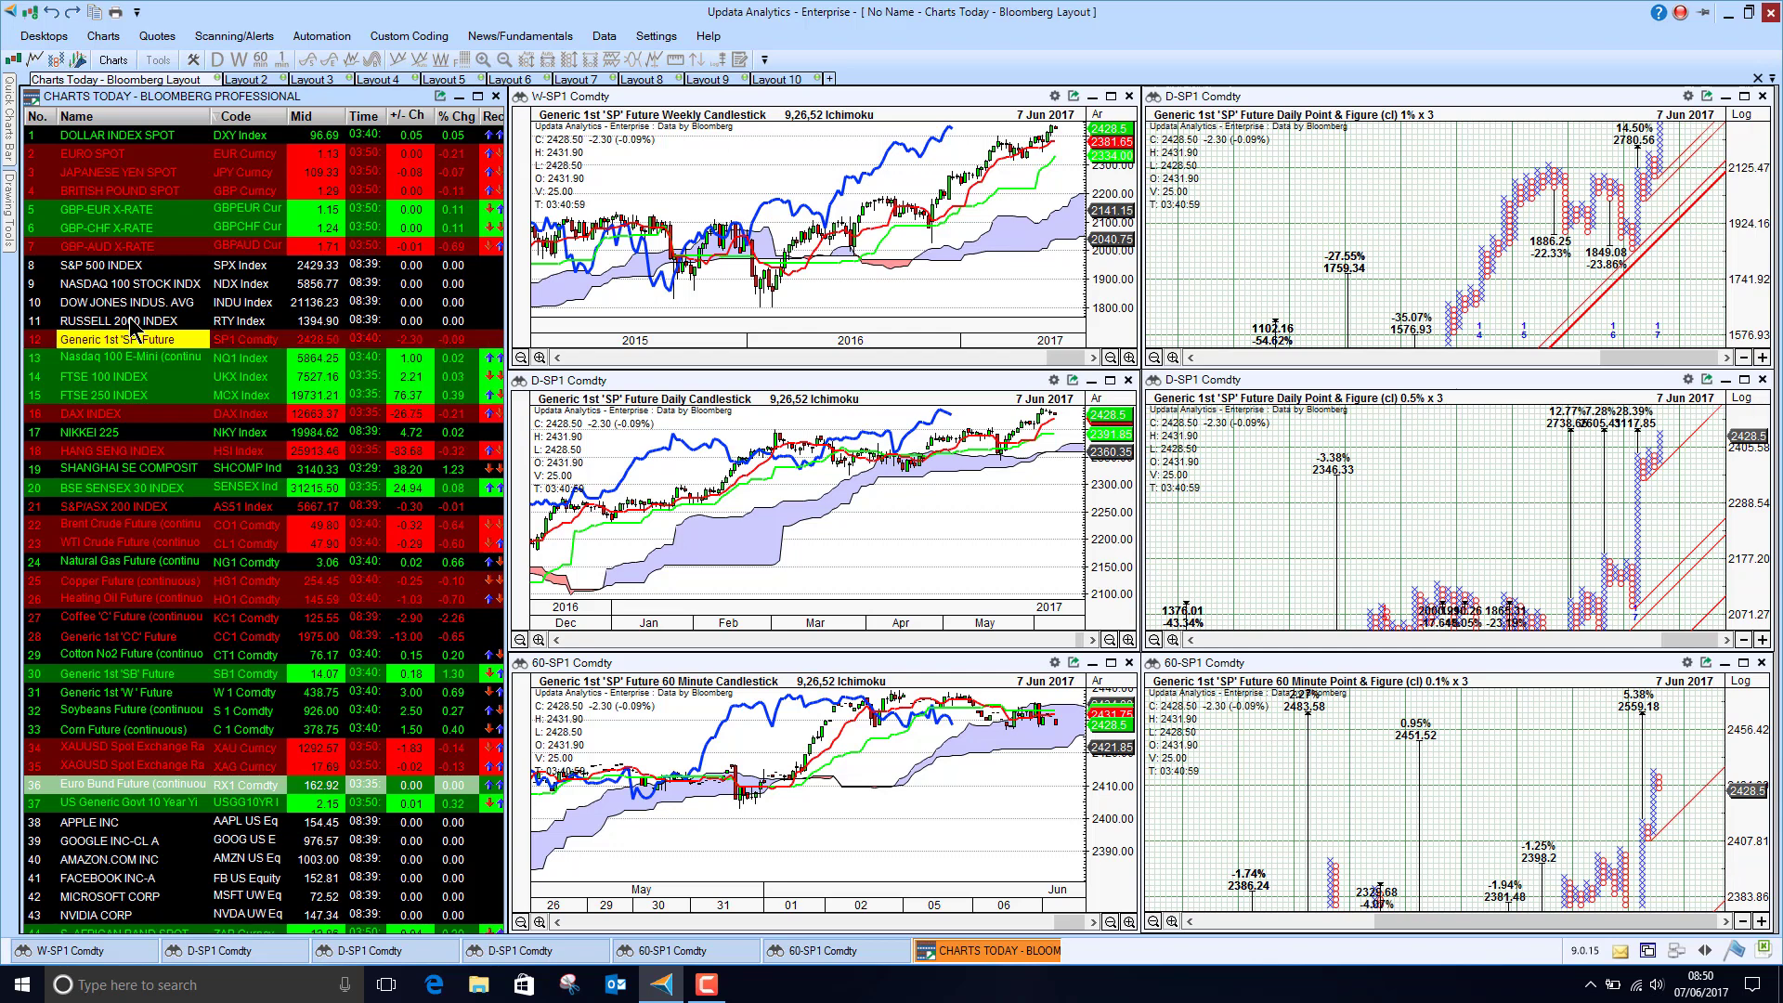
key(Down)
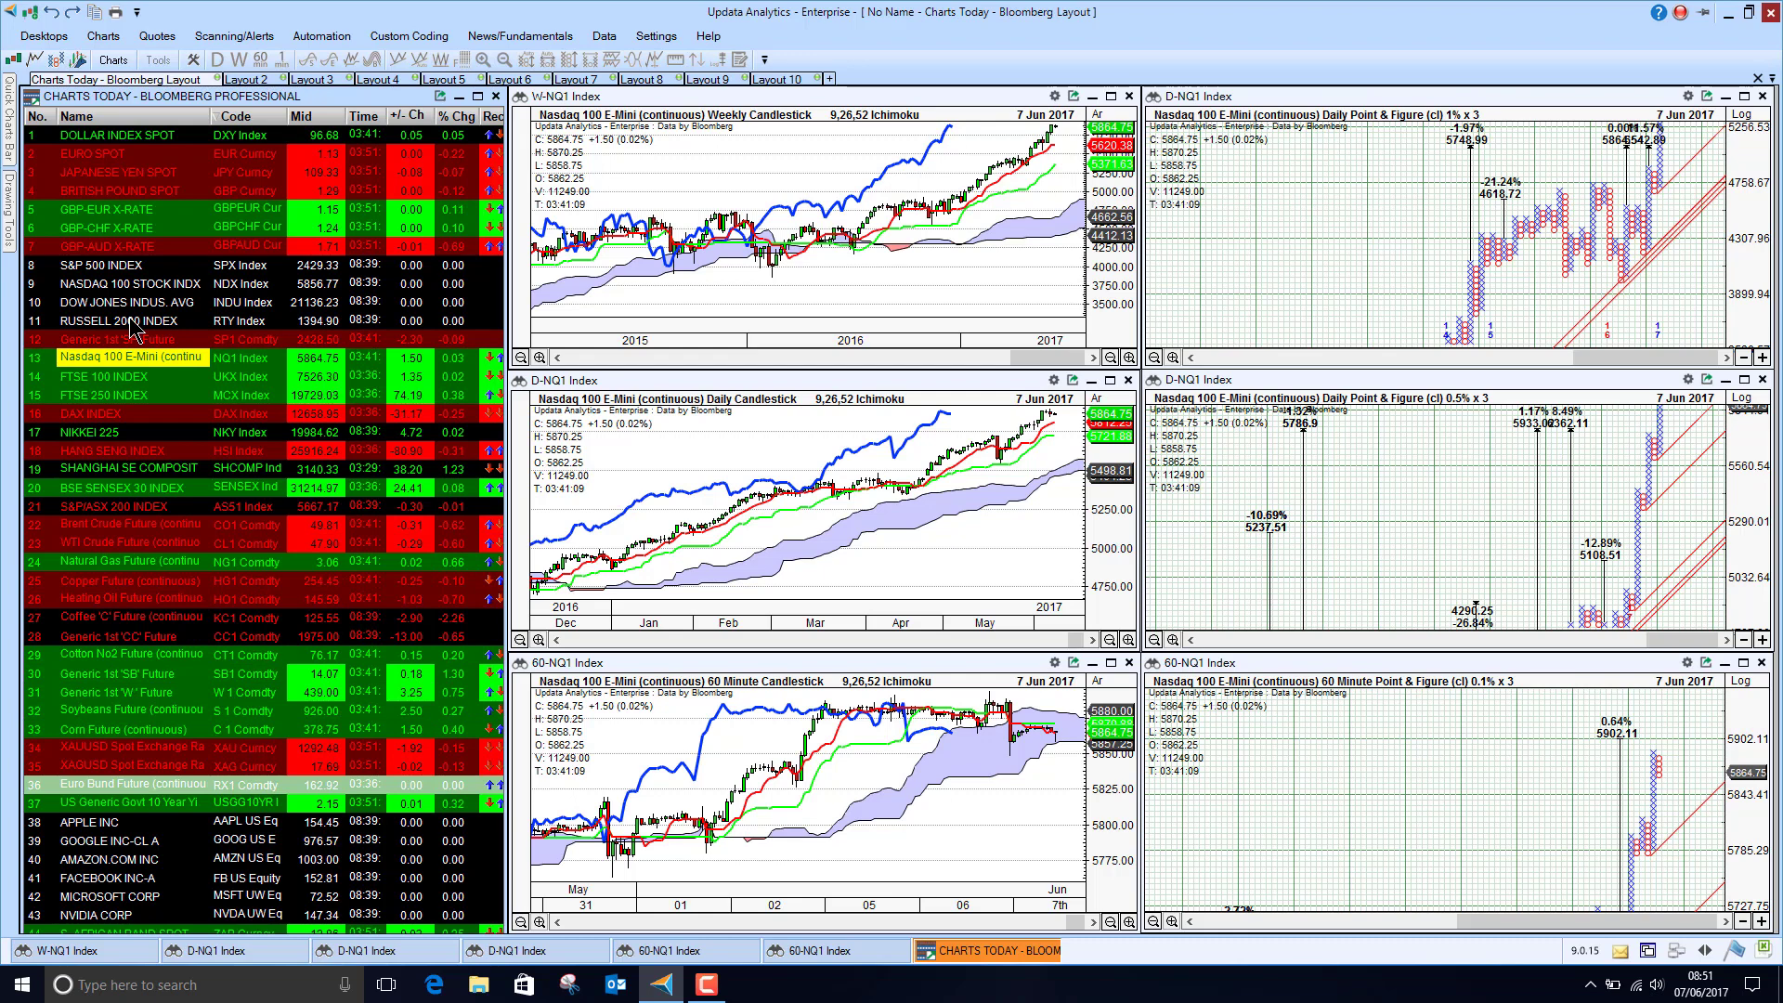
key(Down)
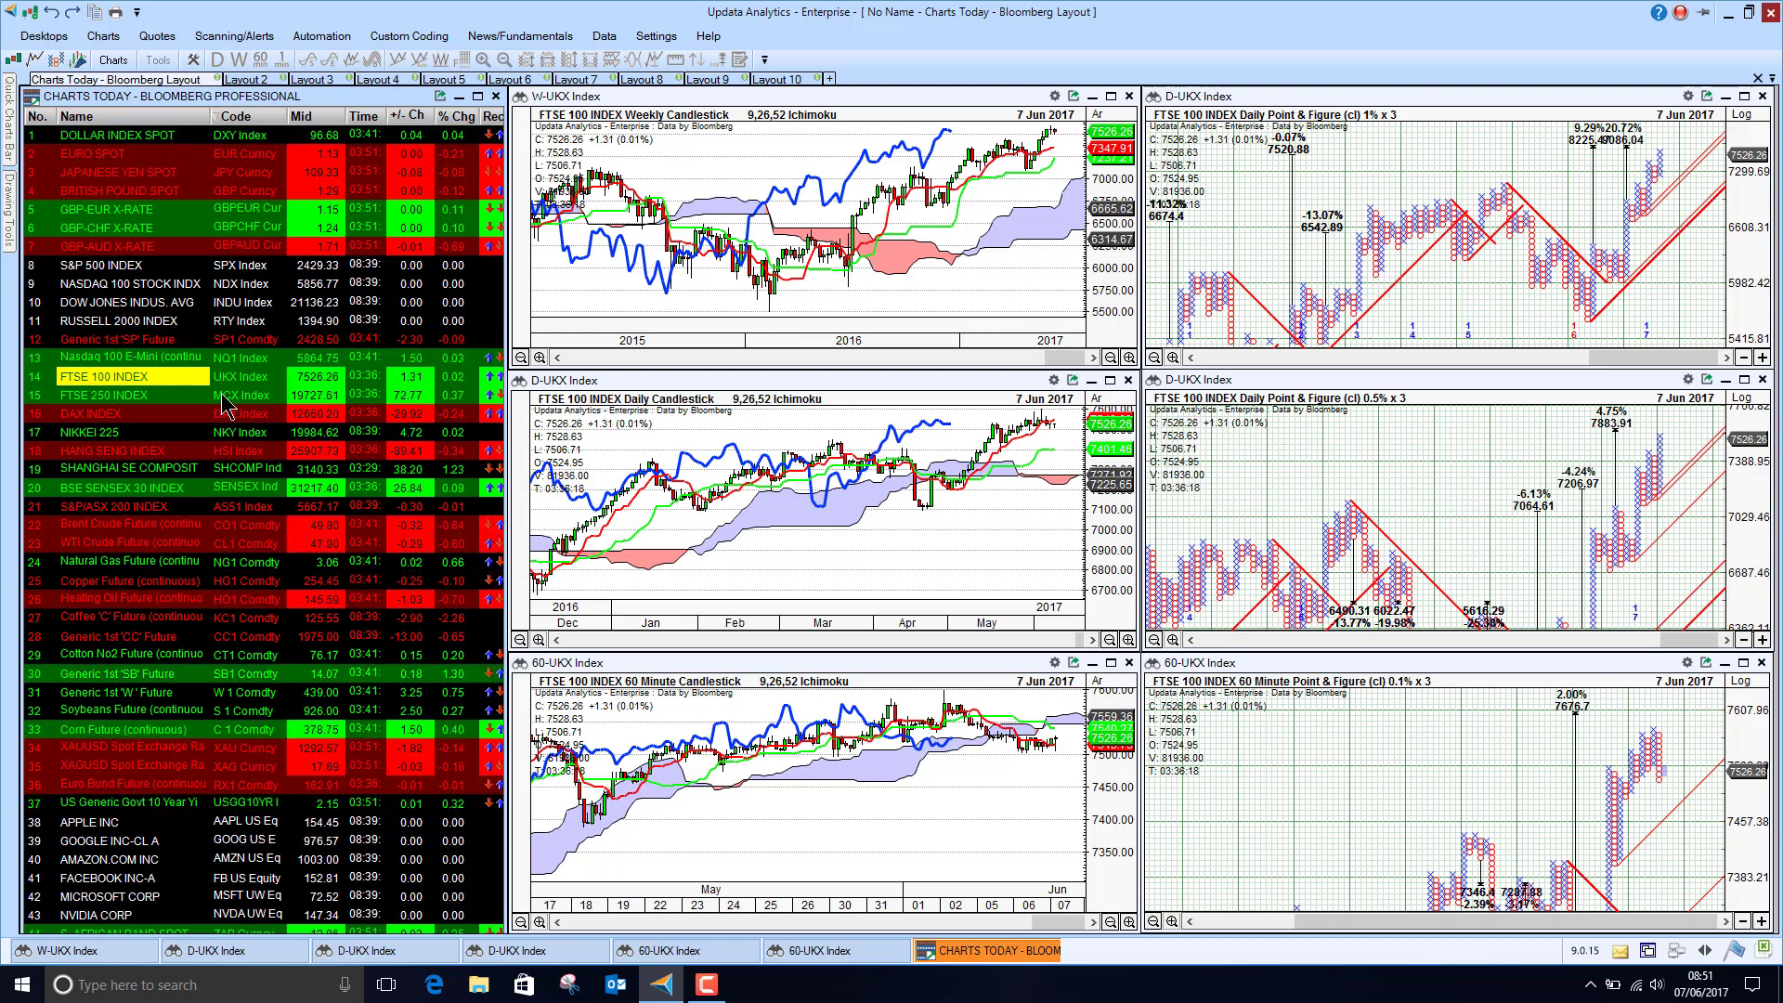
Step: Cycle the charts through FTSE 250 INDEX and DAX INDEX to NIKKEI 225
click(144, 396)
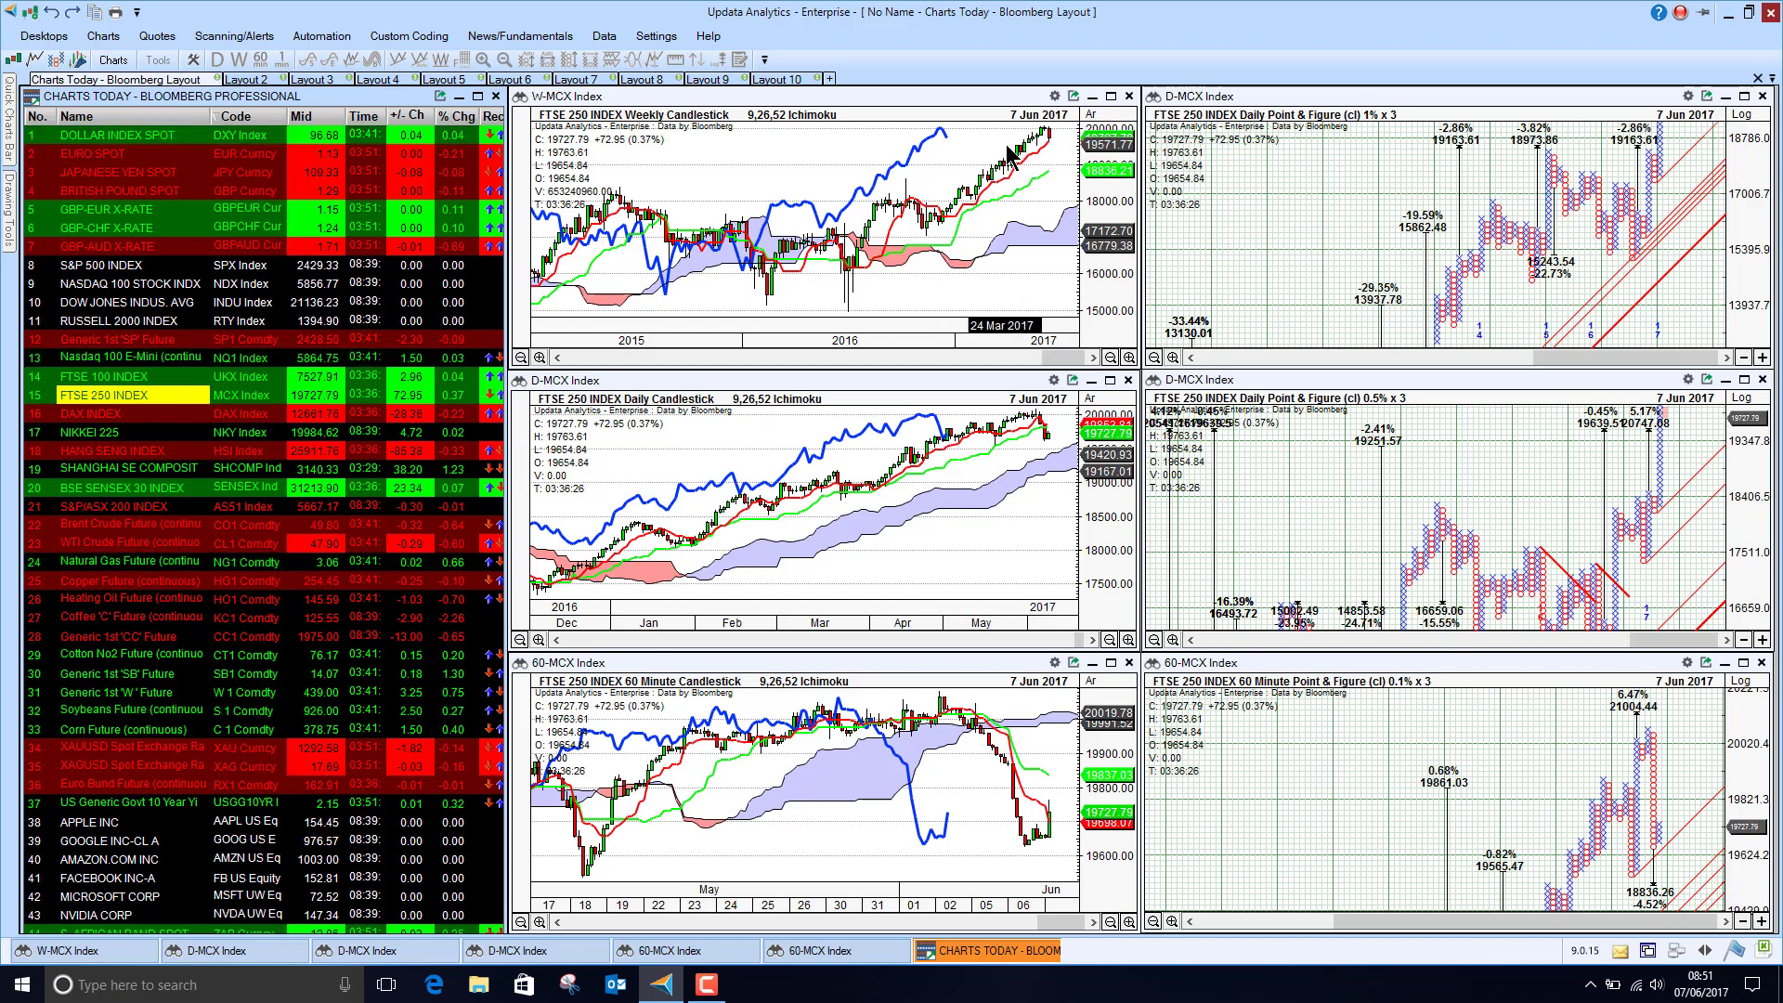
click(110, 417)
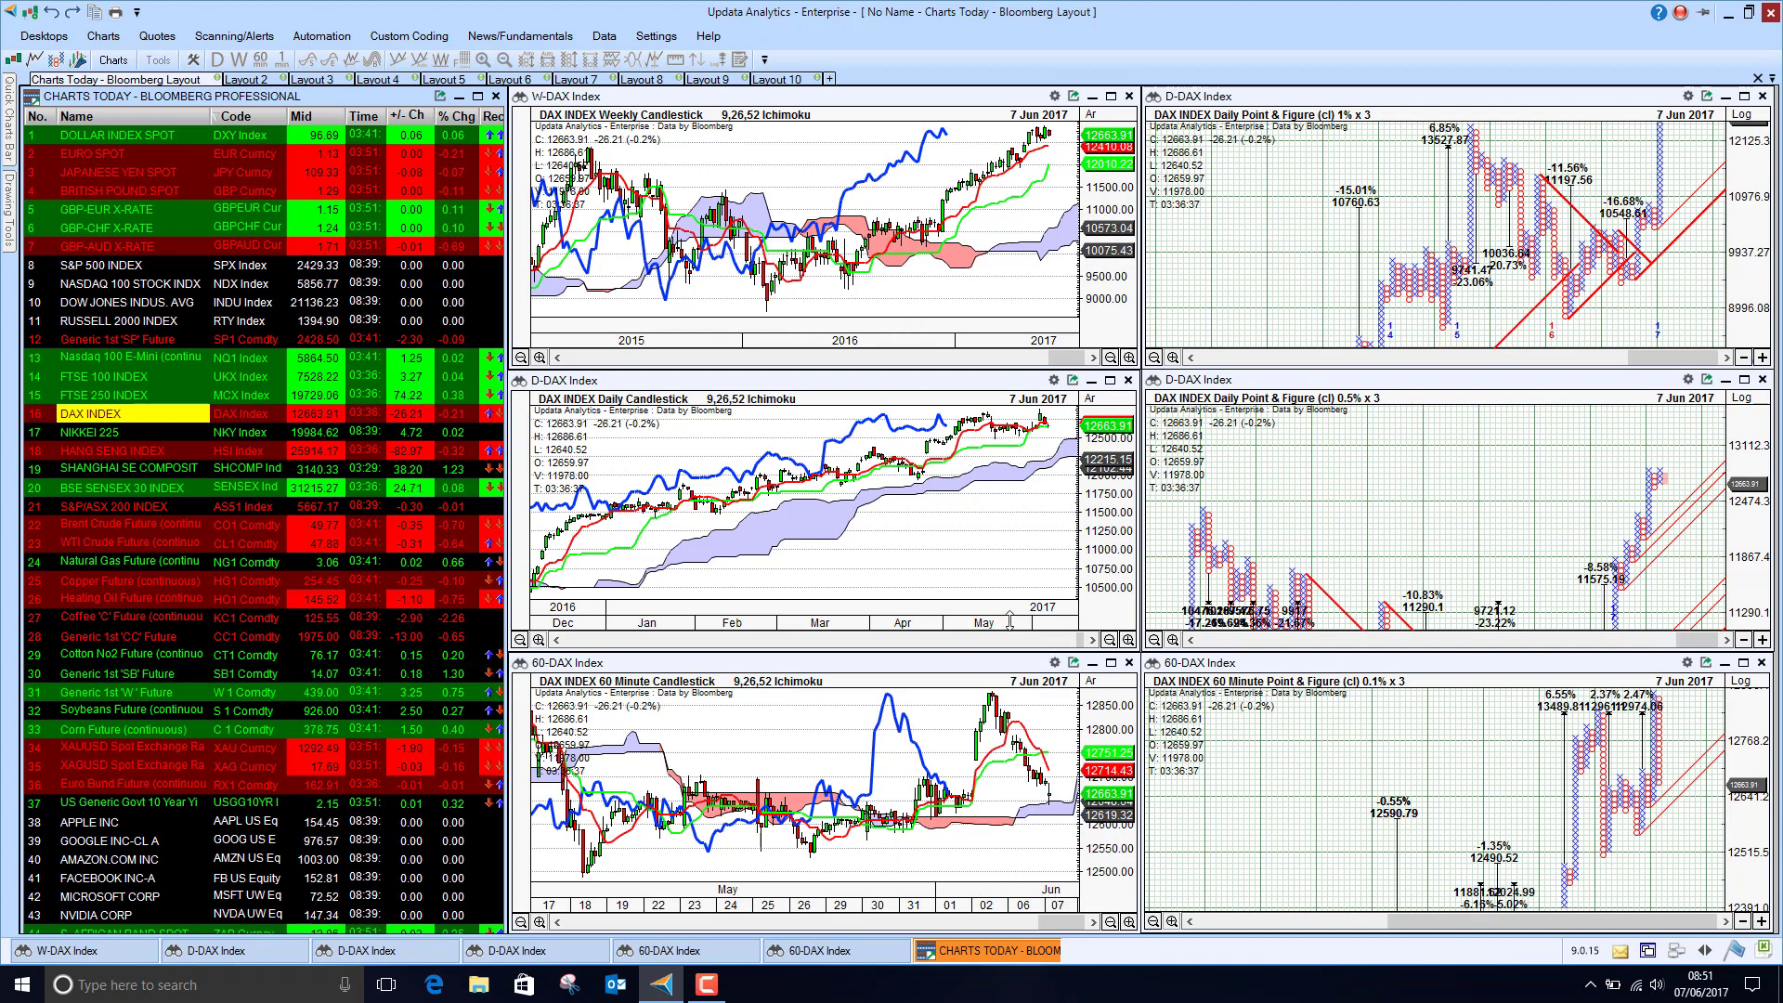
click(130, 435)
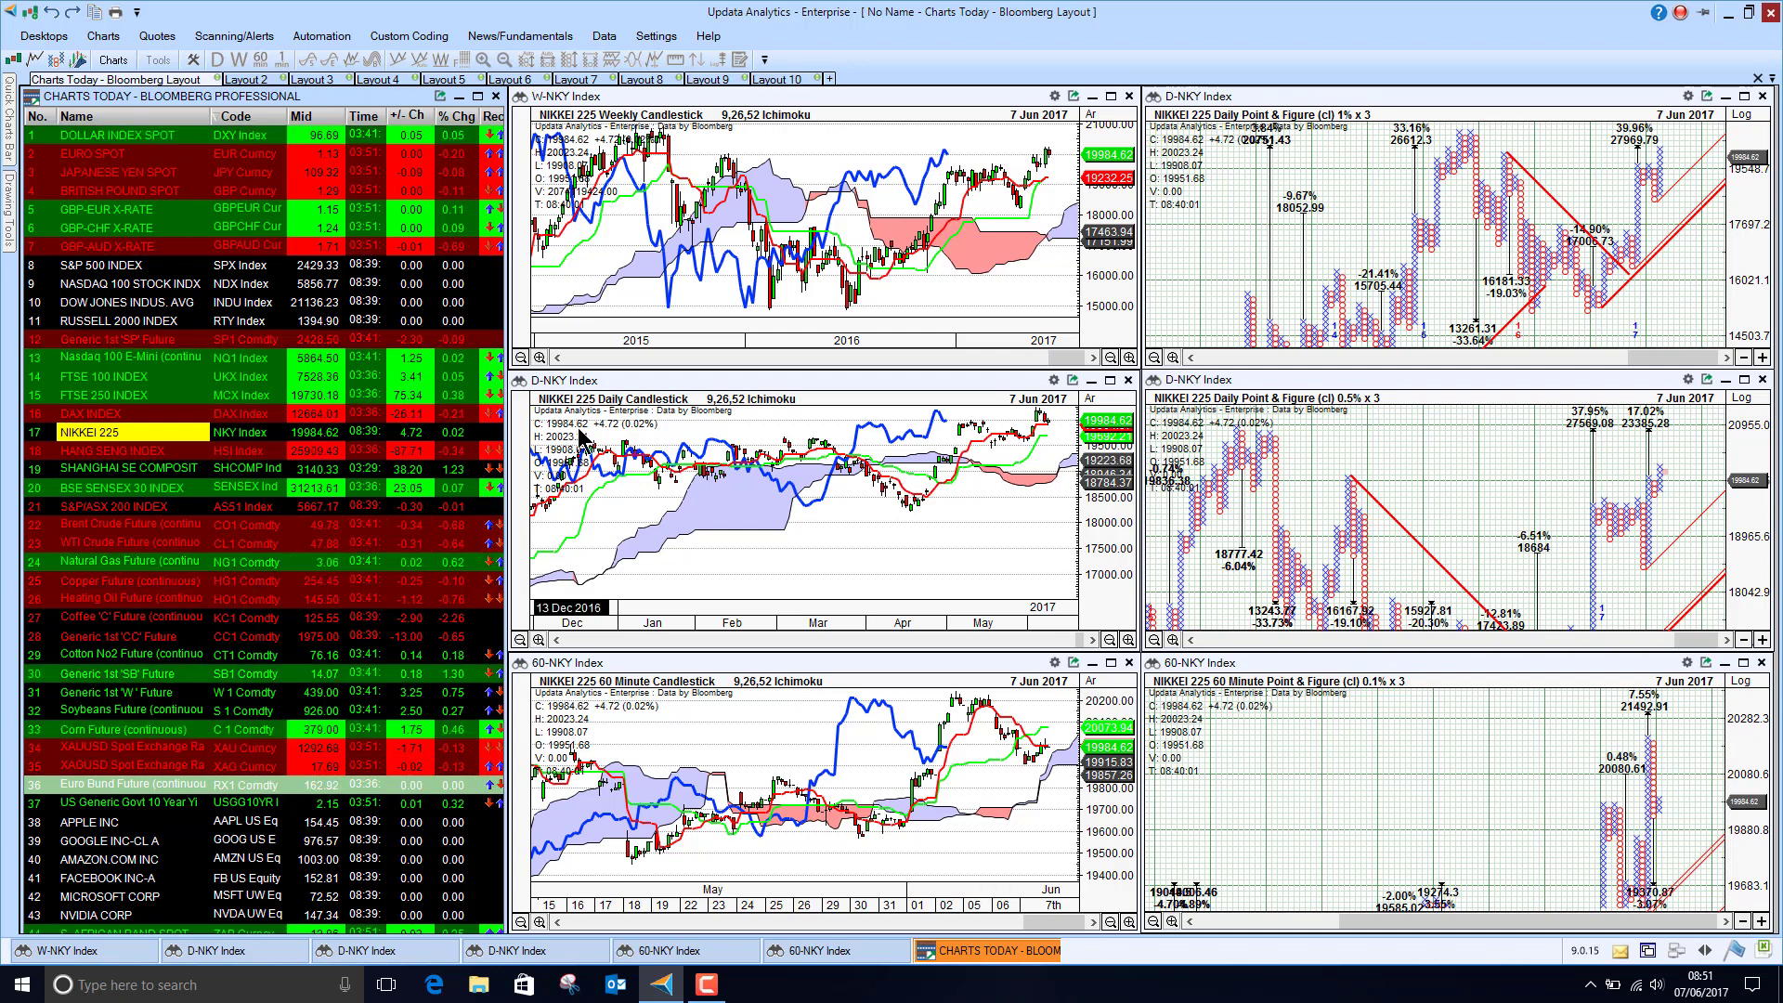
Step: Step through Hang Seng, Shanghai SE Composite and BSE SENSEX 30 to the S&P/ASX 200 Index
click(109, 455)
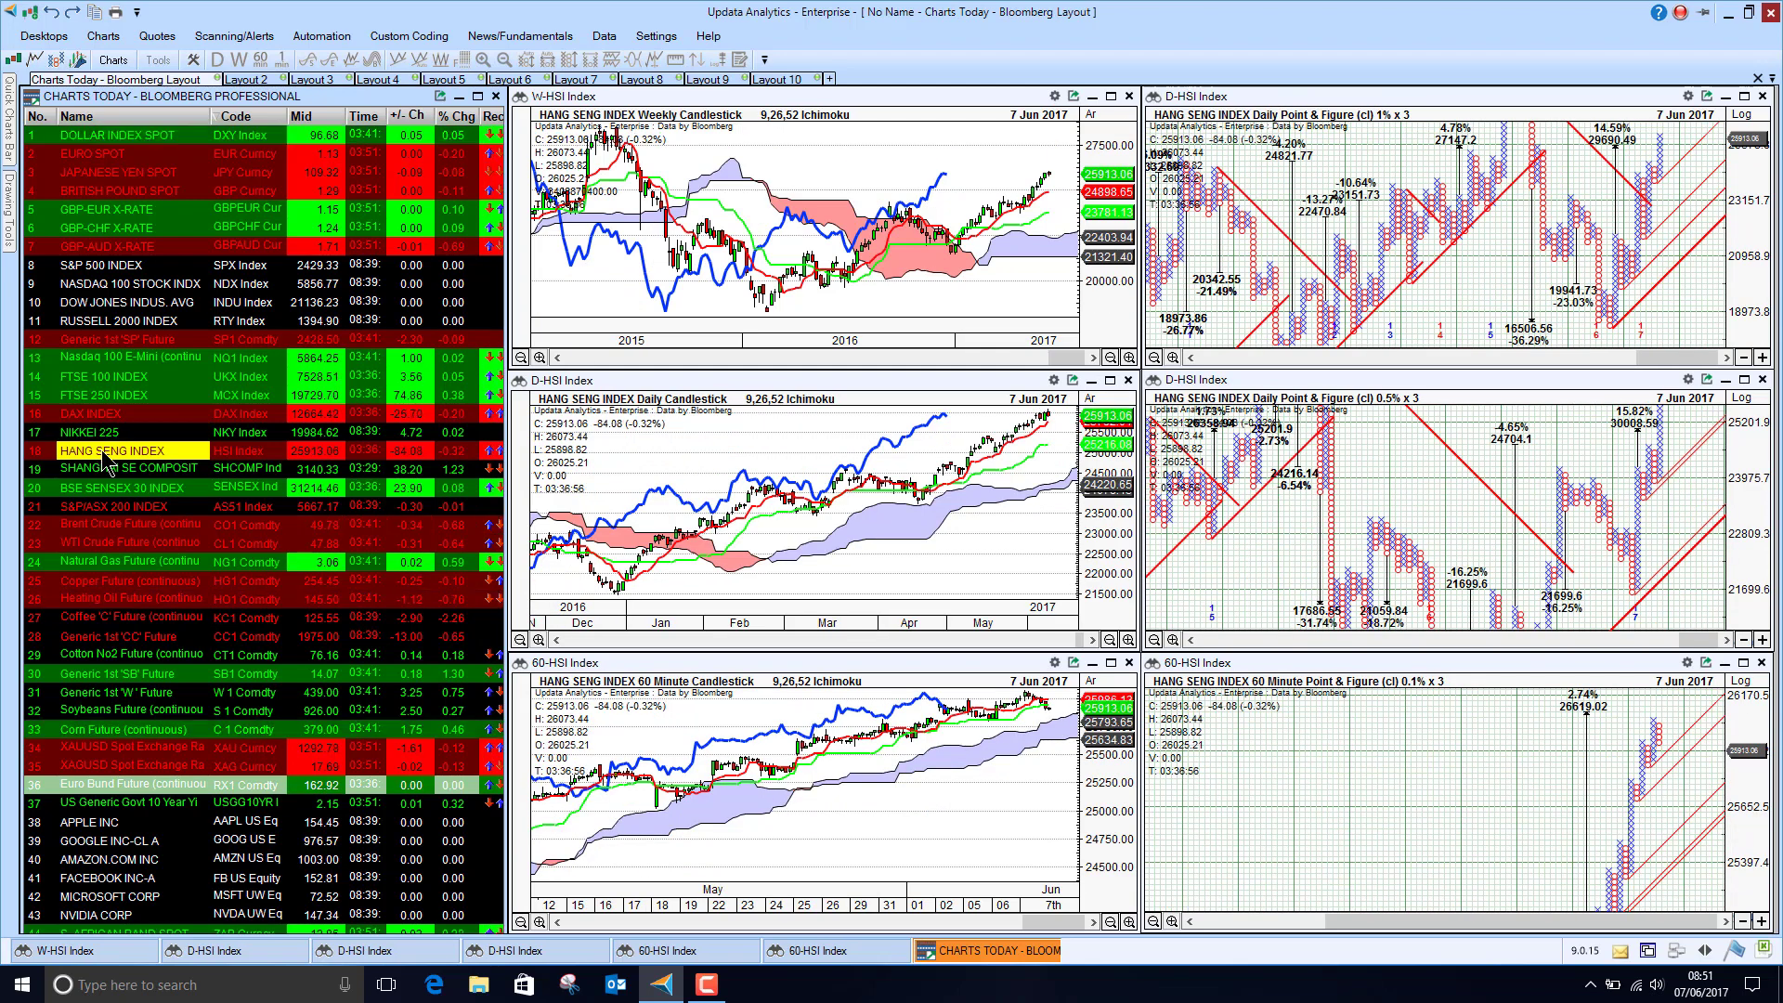
key(Down)
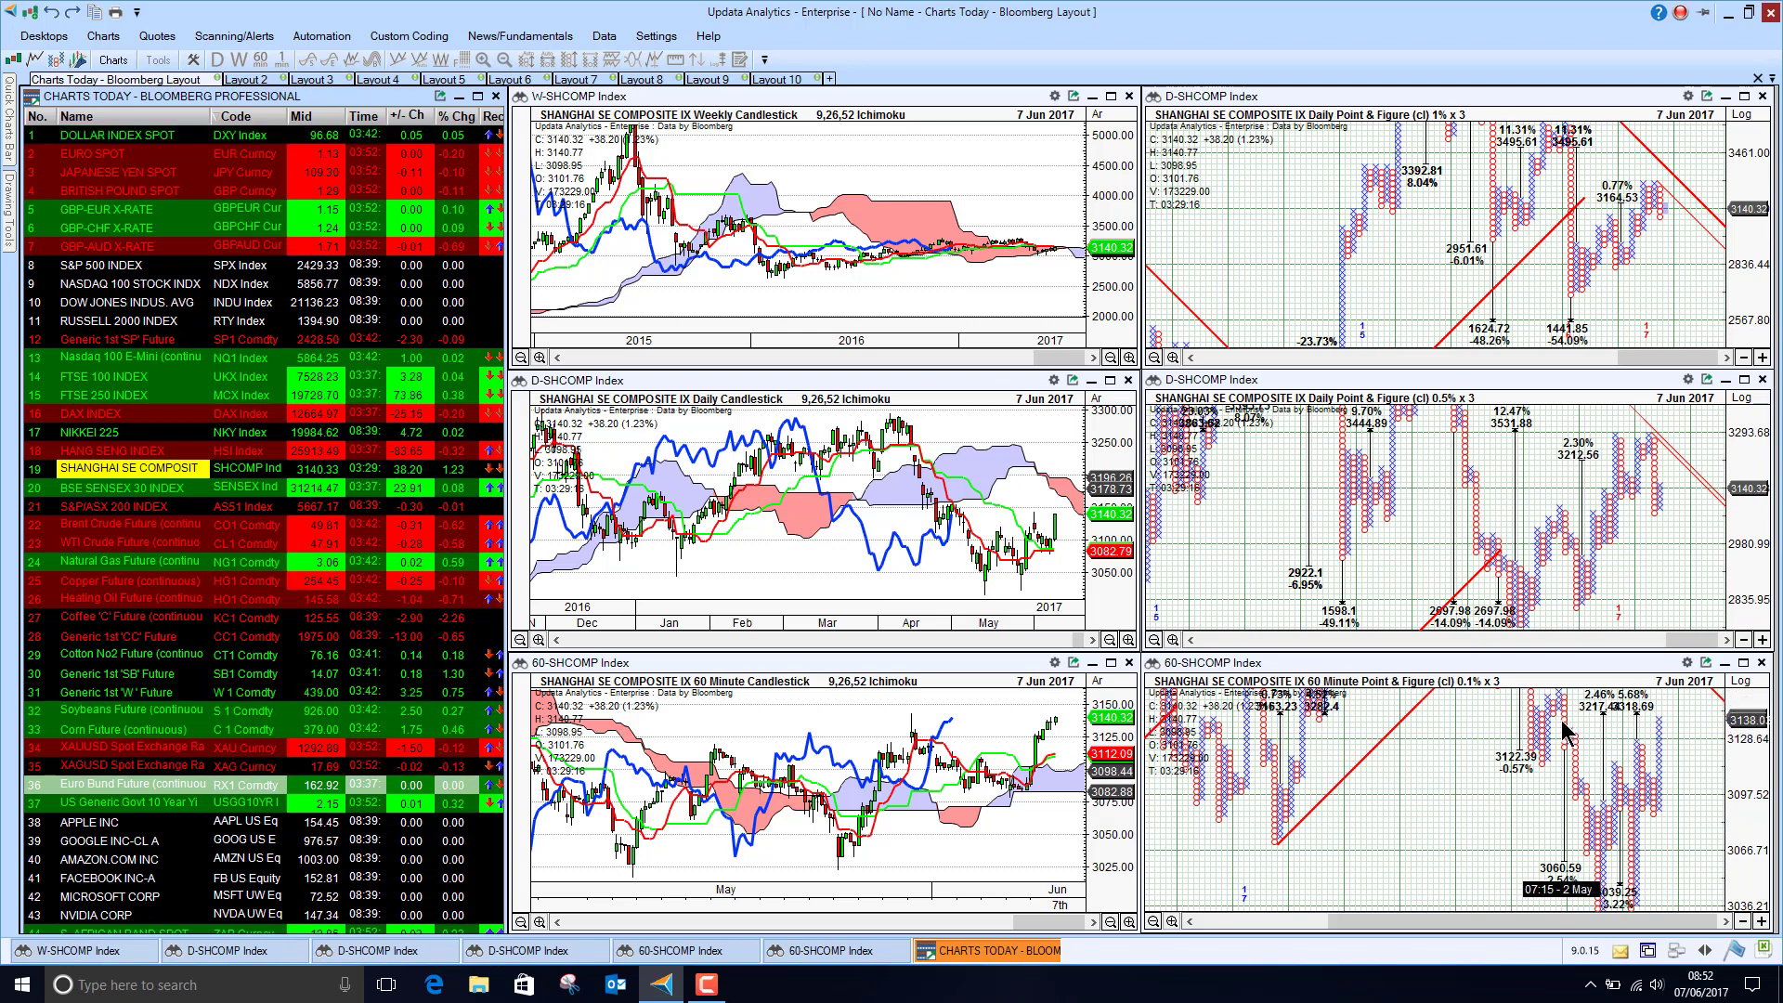
click(131, 490)
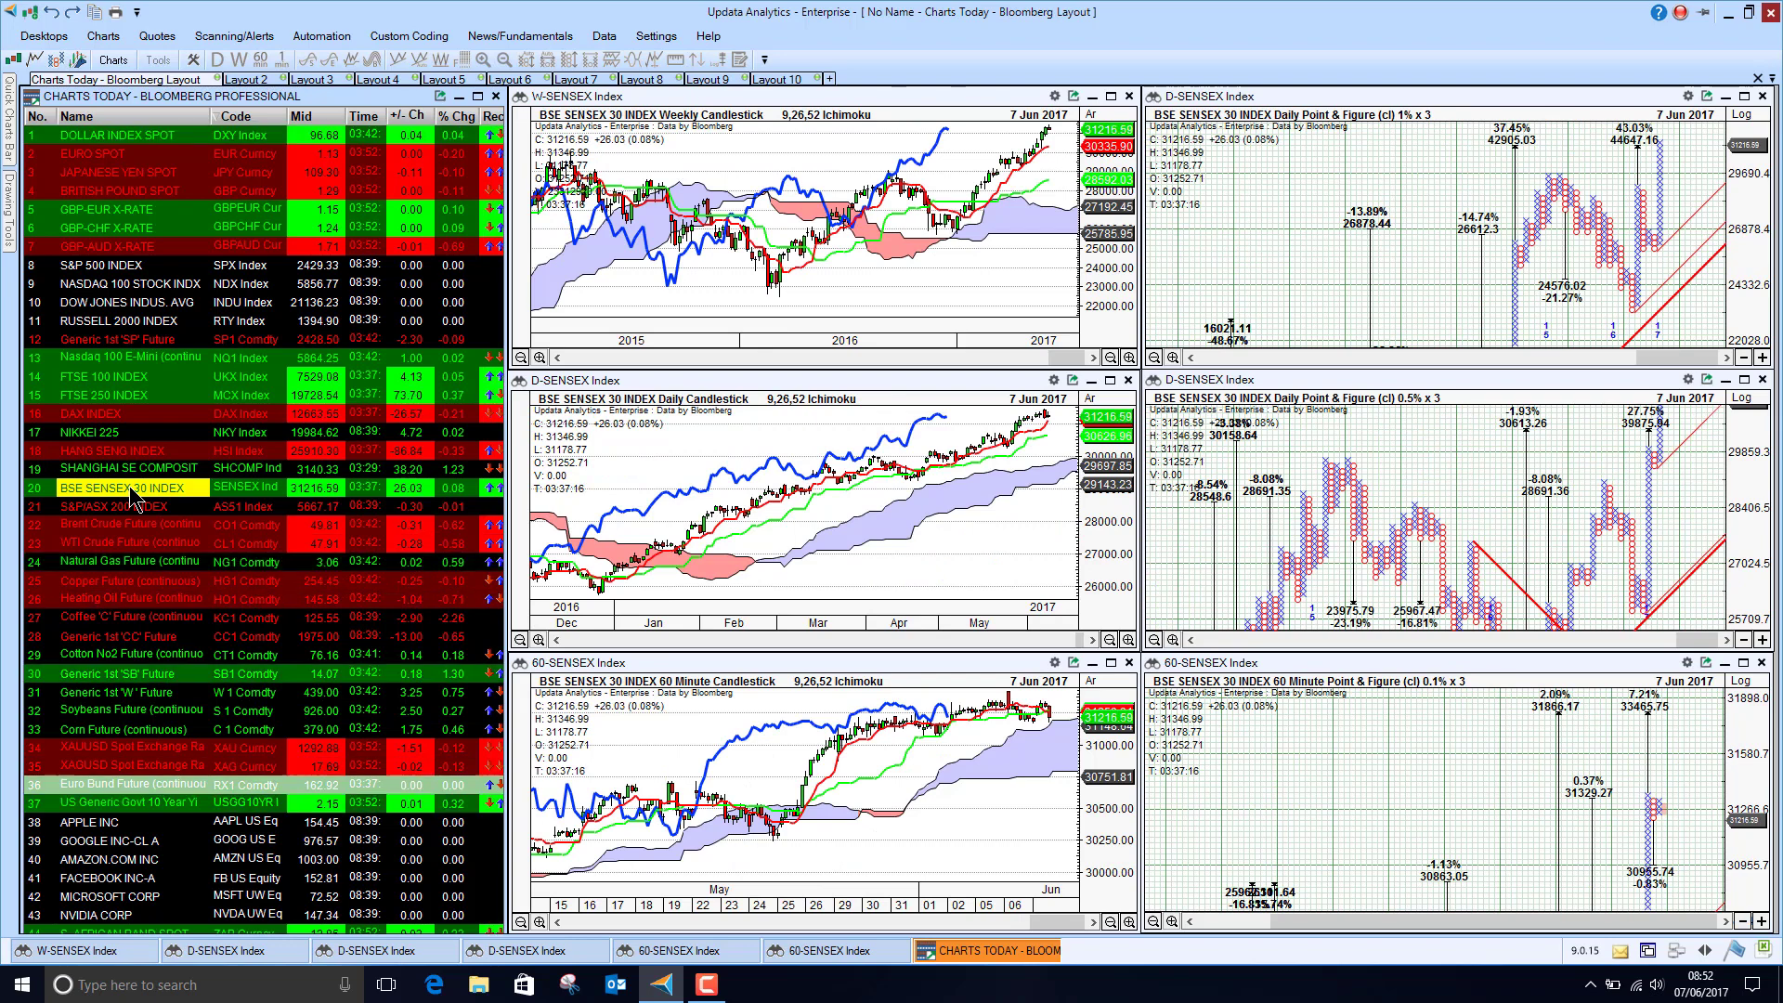
key(Down)
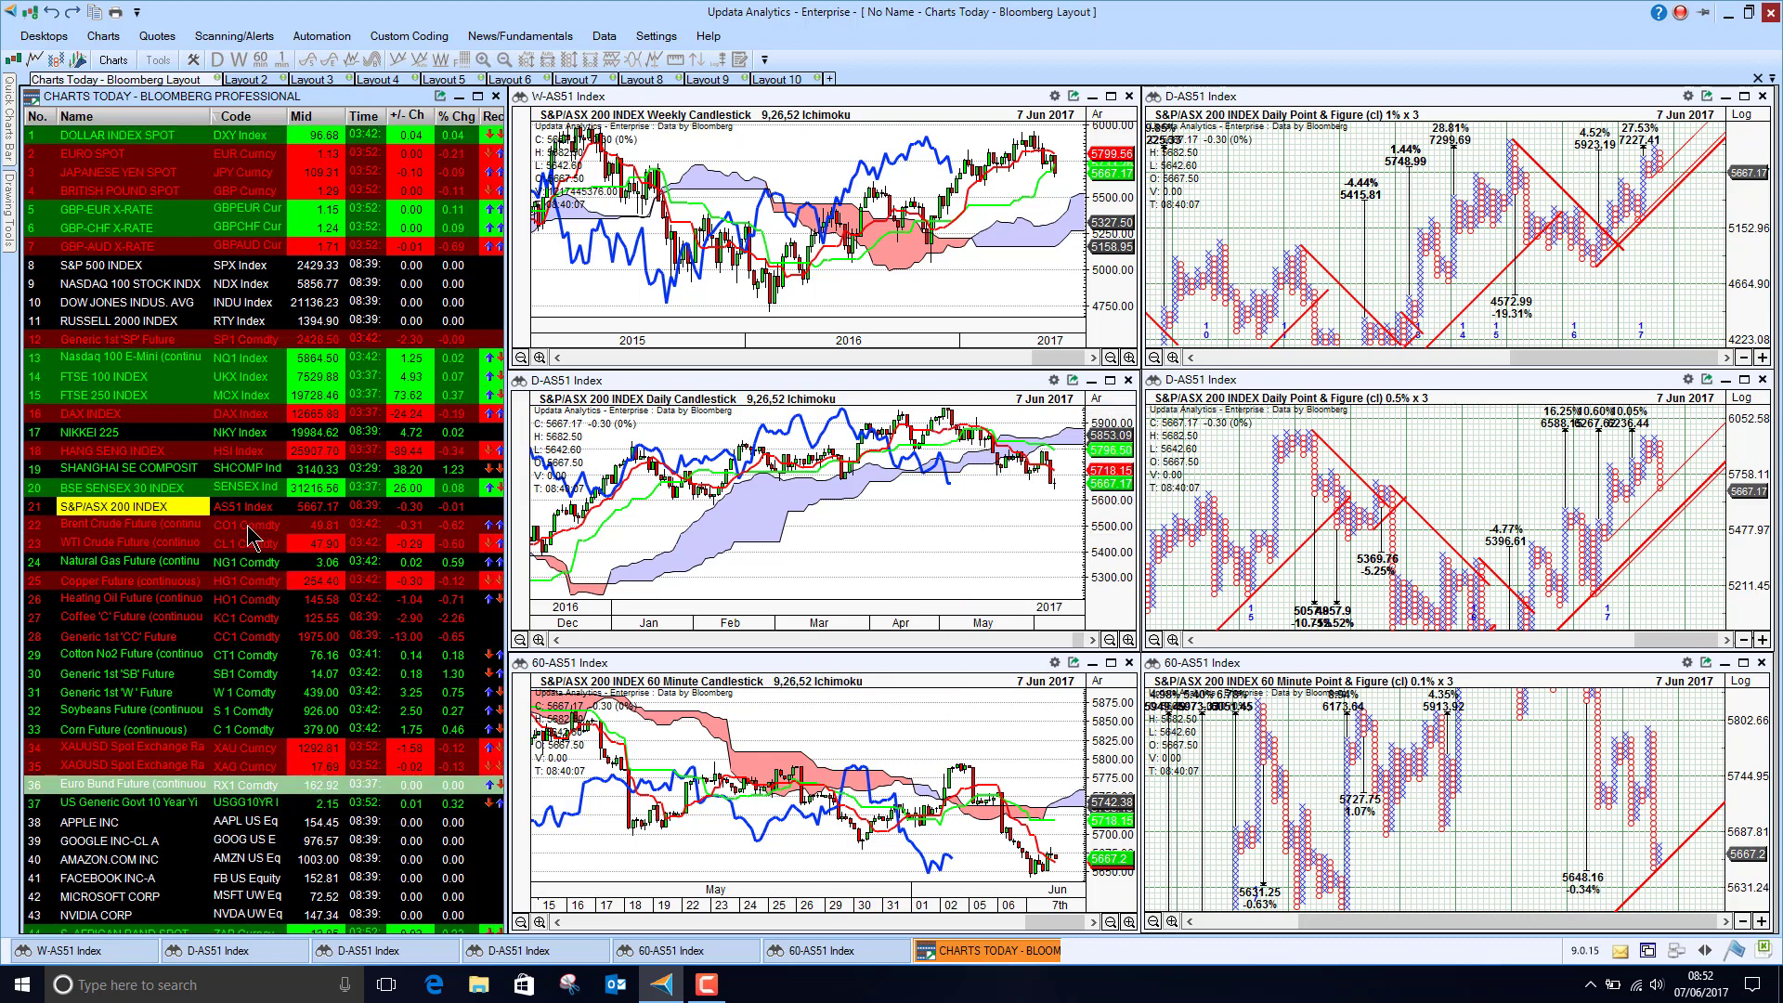
Step: Step the charts through the Brent Crude and WTI Crude futures to the Natural Gas Future
click(132, 526)
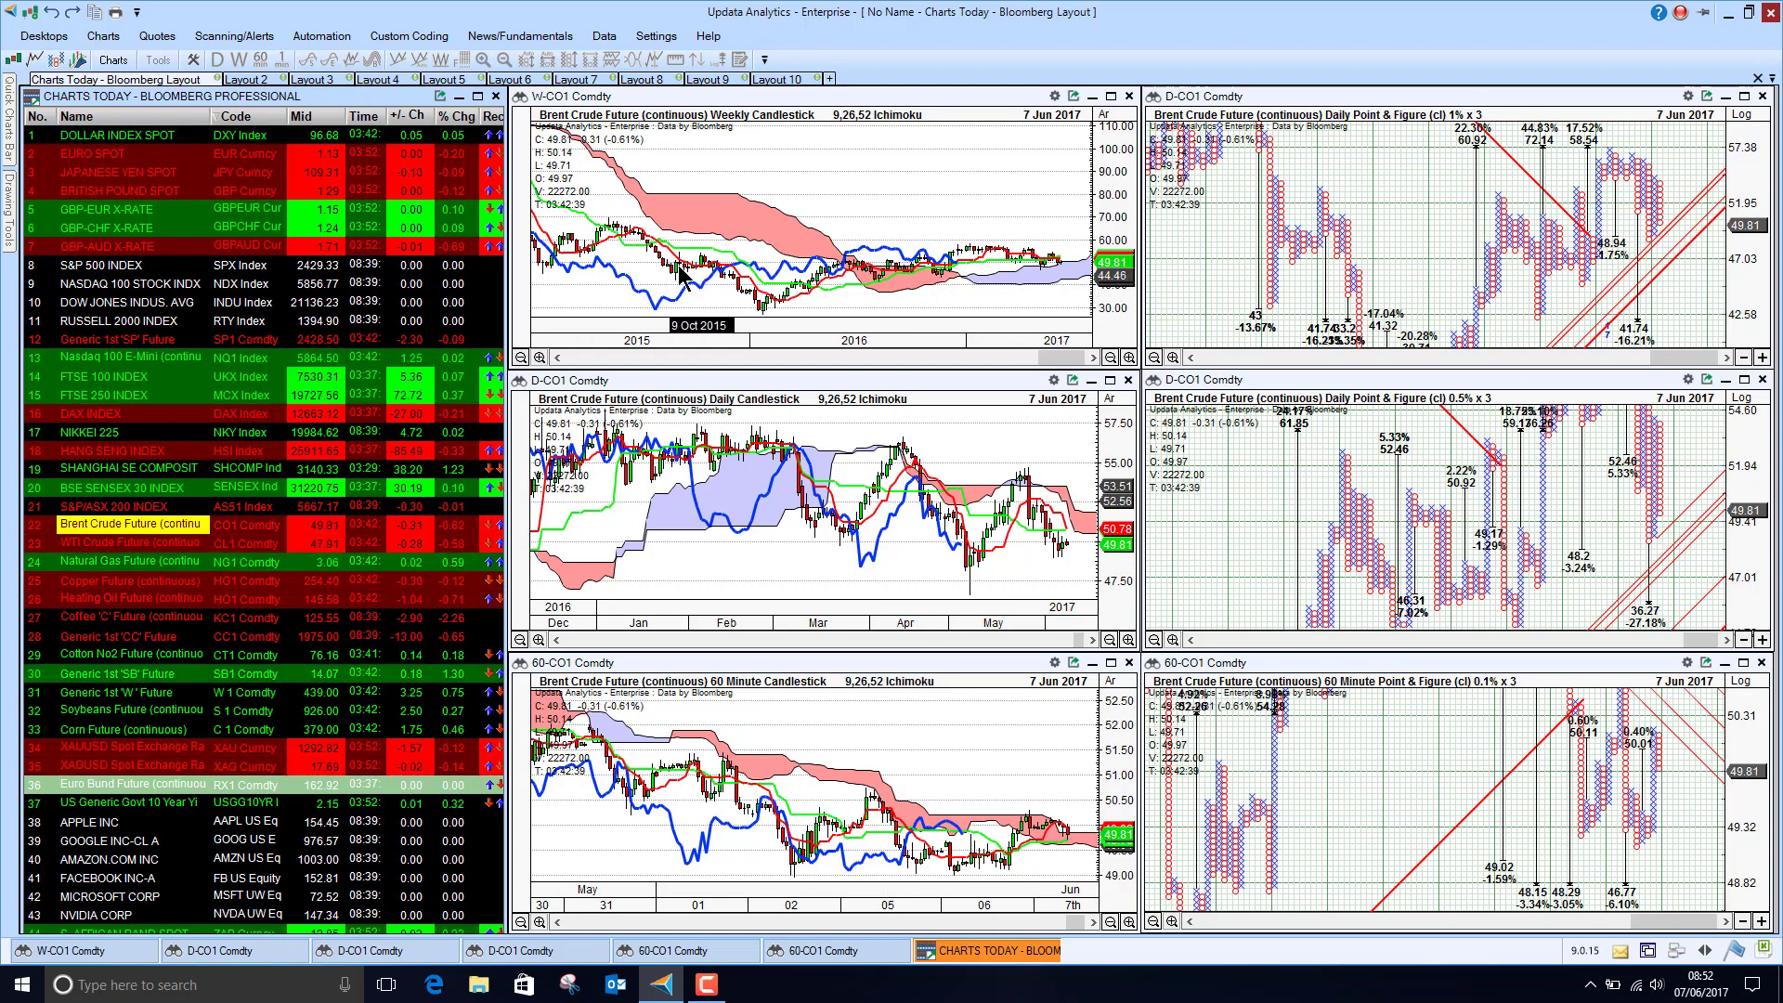
click(117, 546)
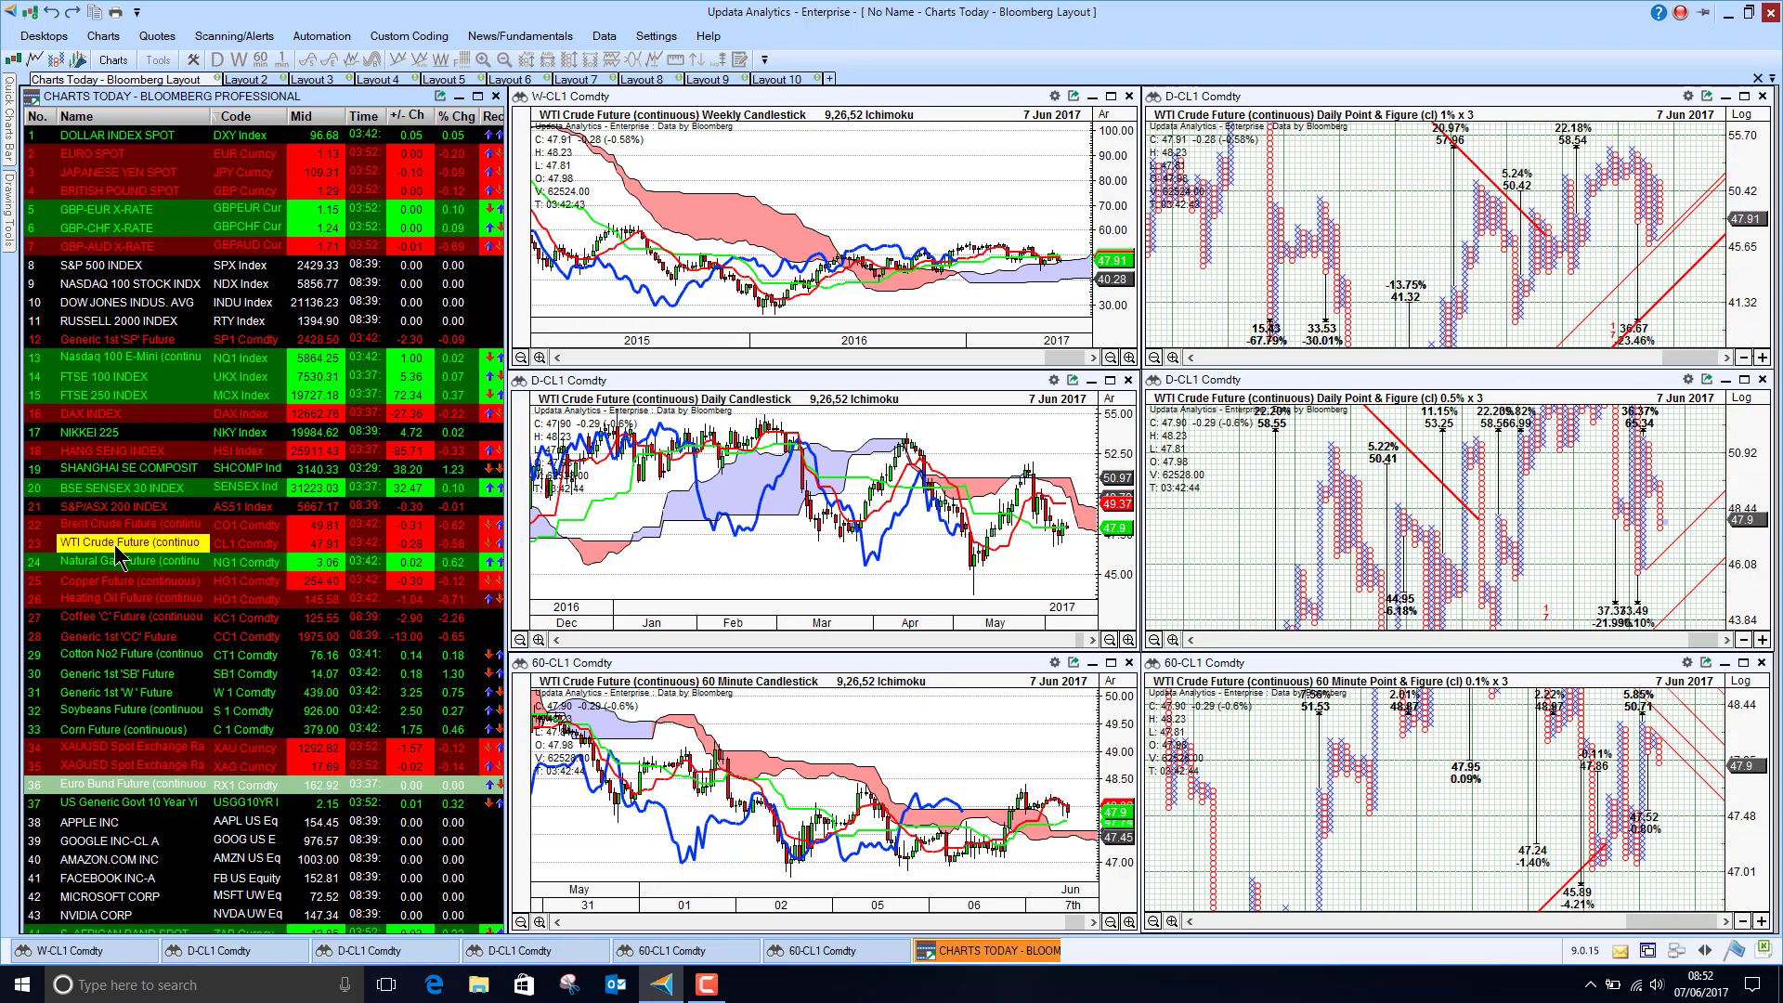
click(117, 556)
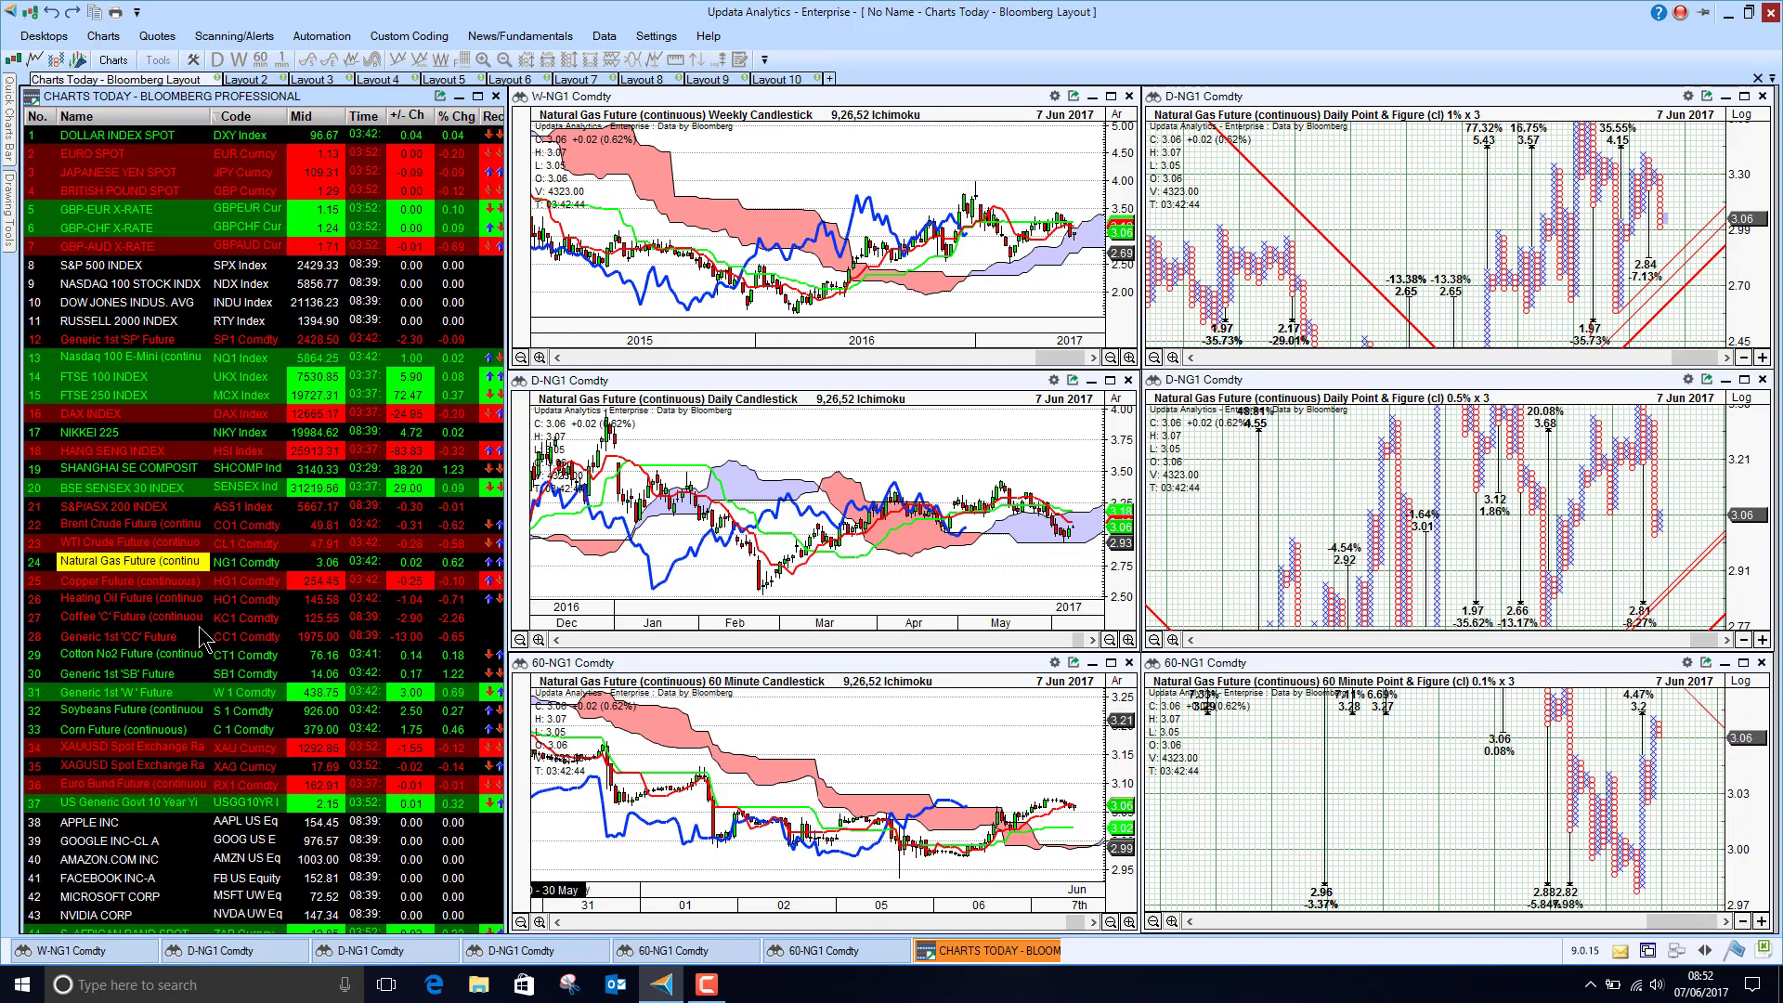
Step: Step through the Copper and Coffee 'C' futures to the Generic 1st 'SB' Future
click(122, 584)
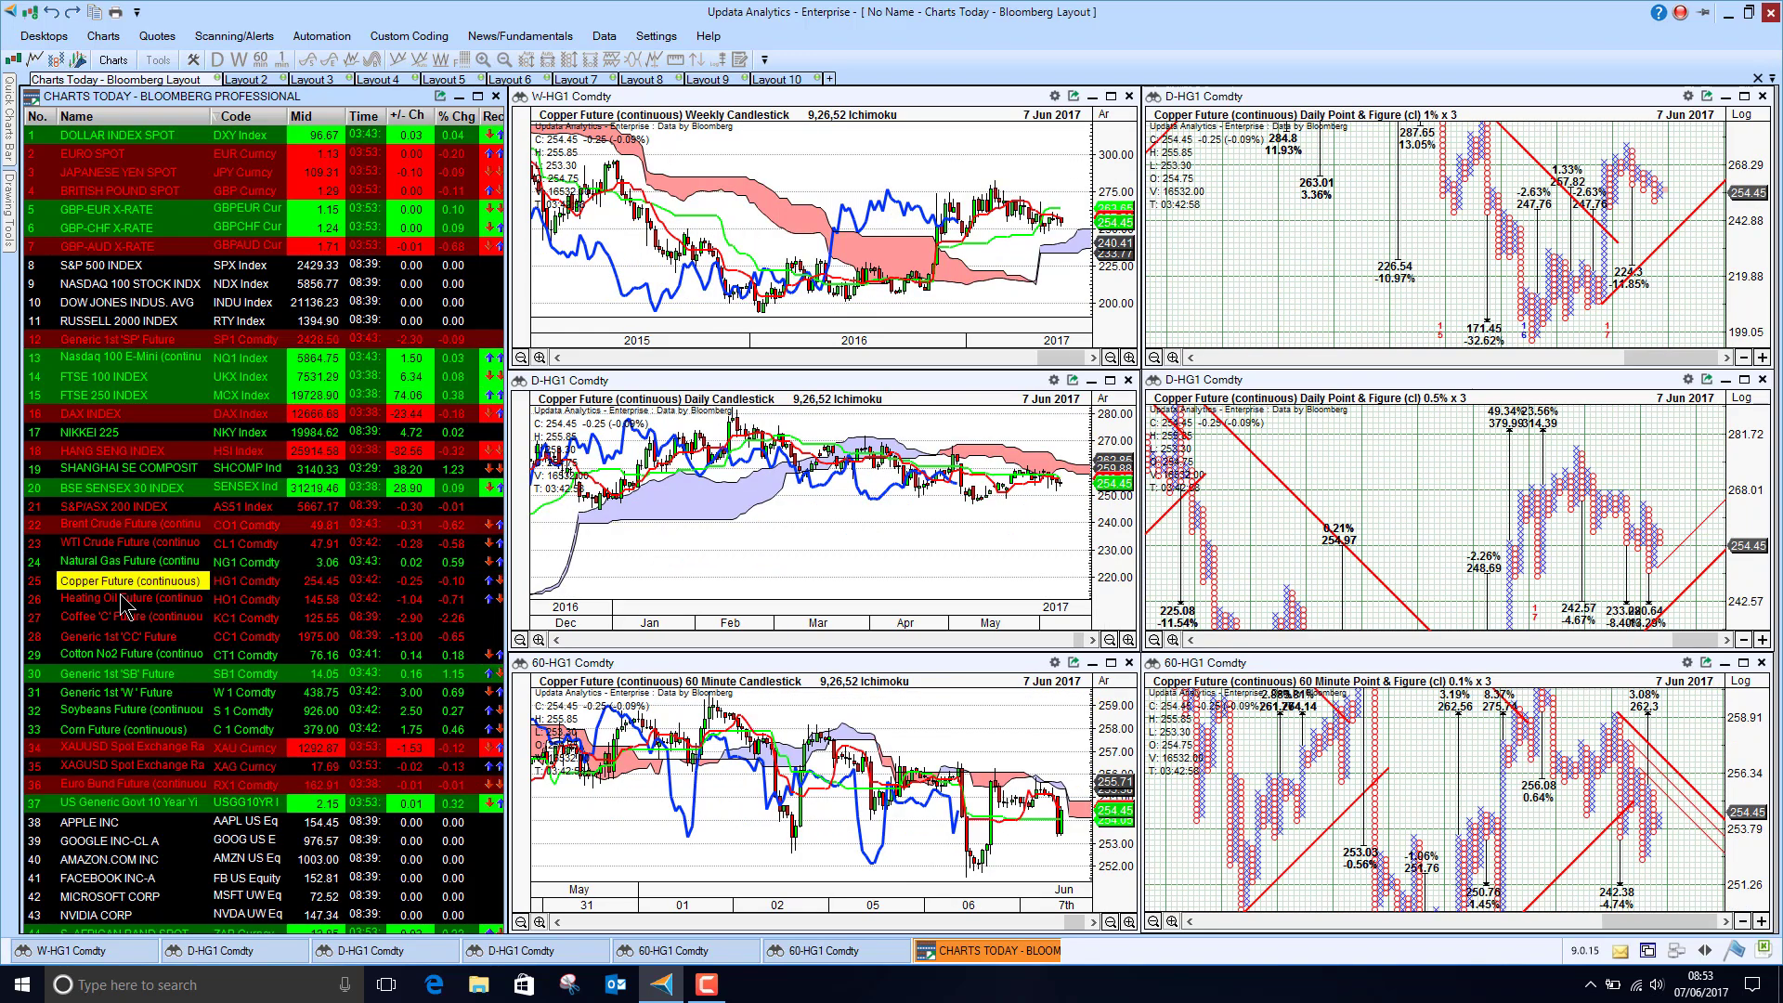
click(122, 621)
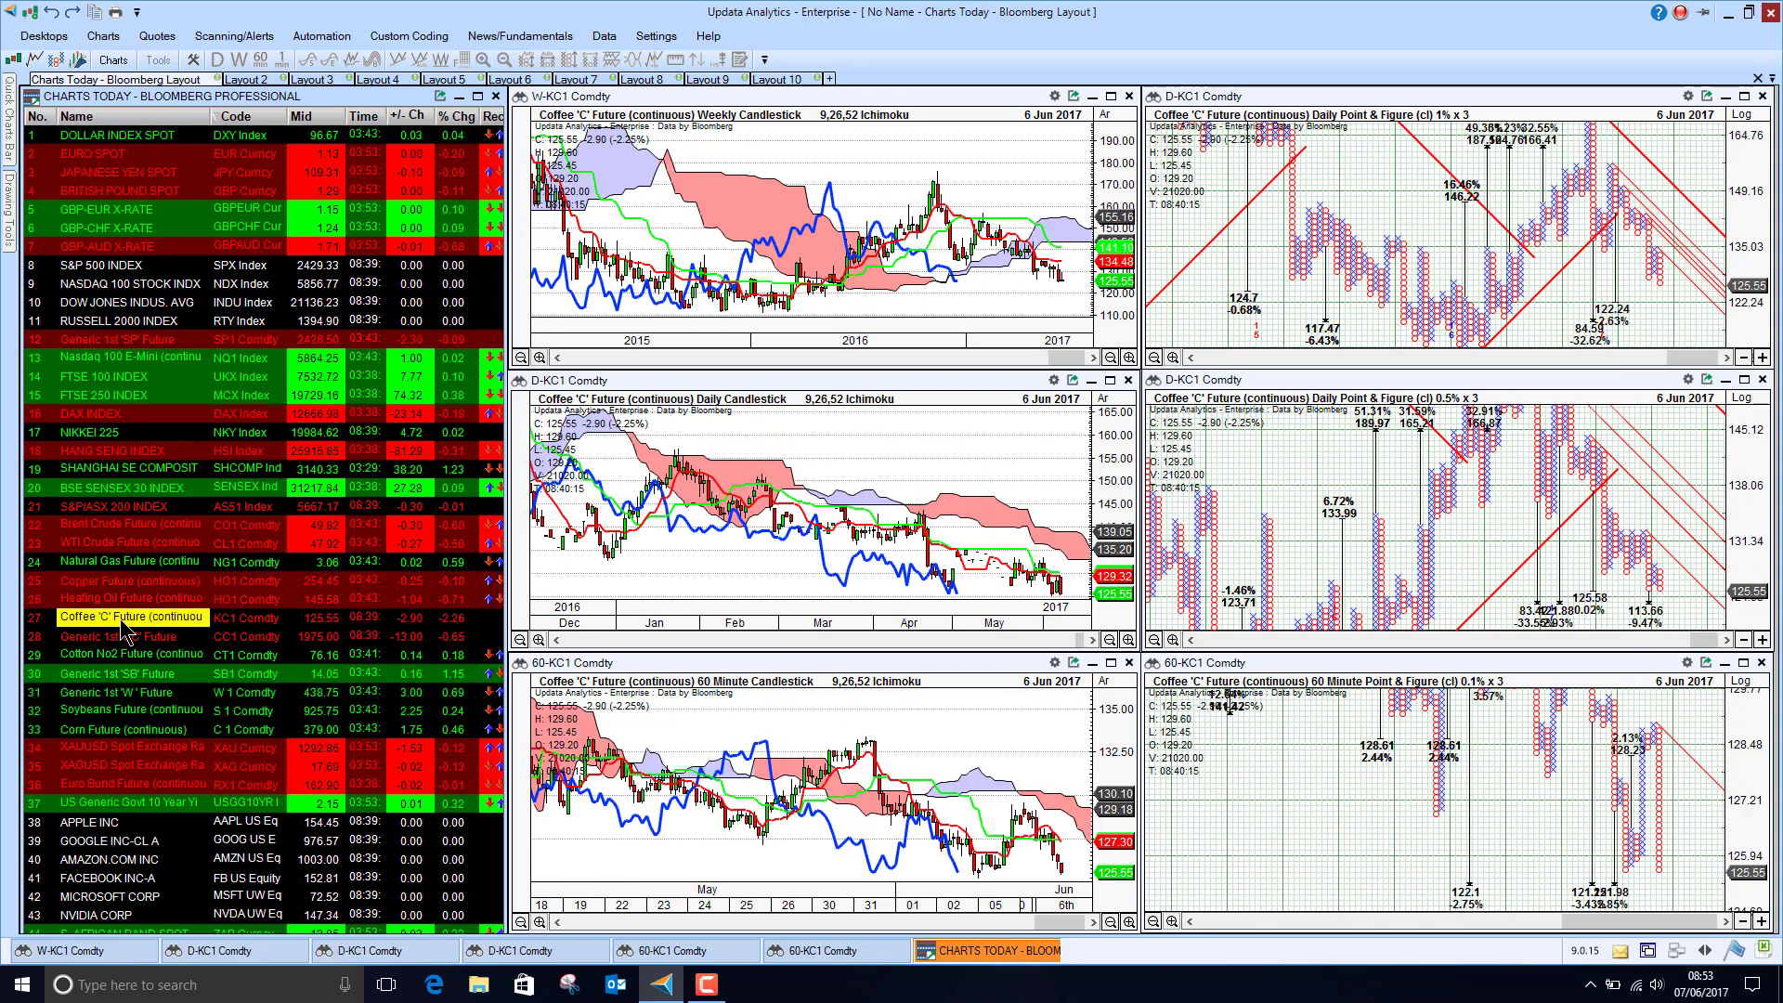
click(116, 678)
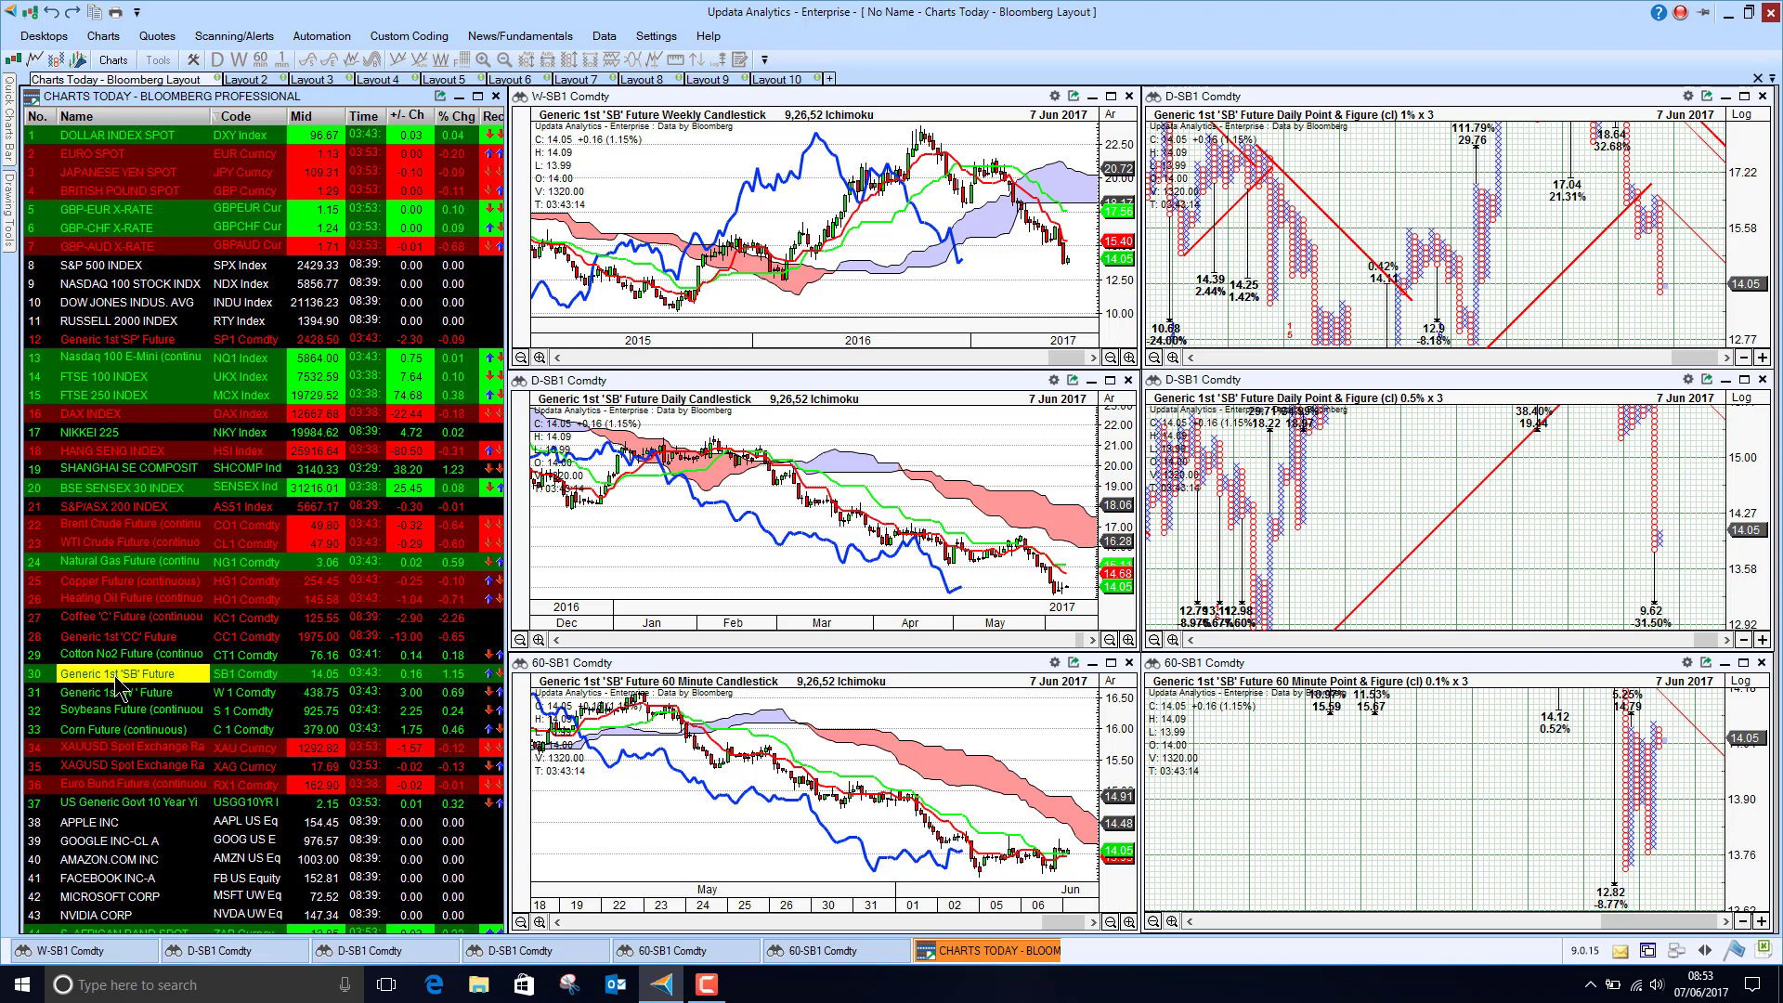
Step: Load XAUUSD Spot Exchange Rate (XAU Curncy) into all six charts
click(111, 752)
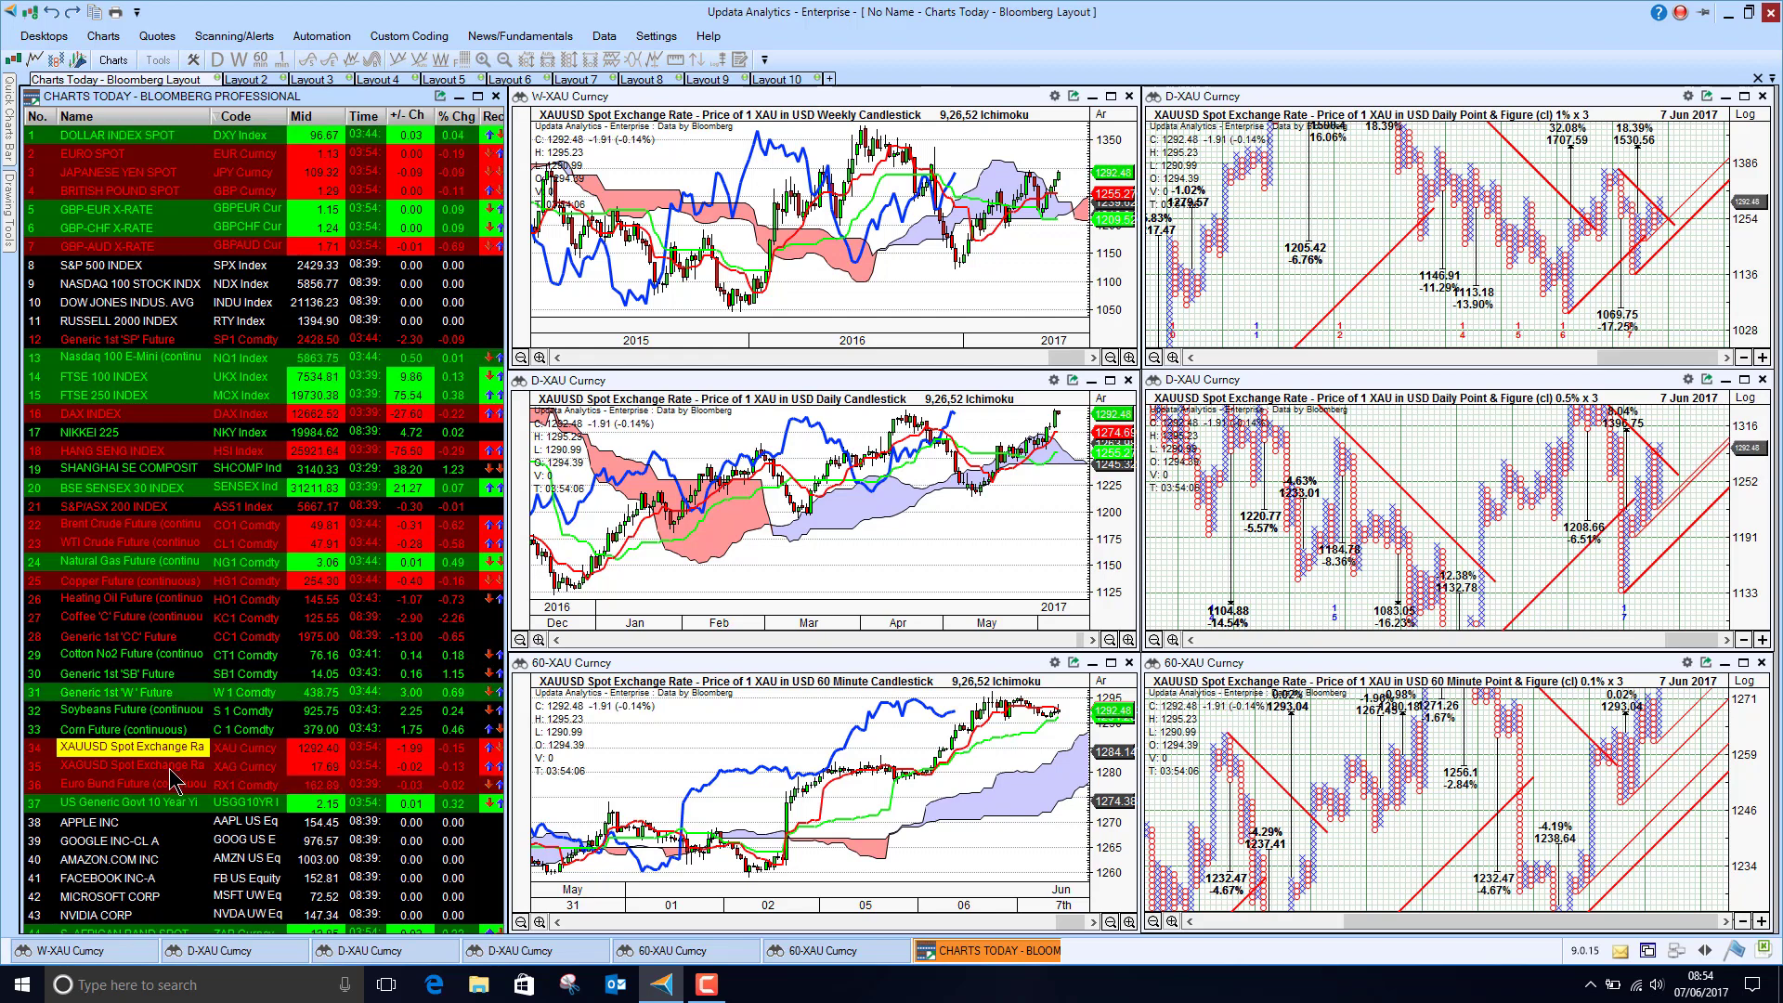
Step: Load XAGUSD silver, then the US Generic Govt 10 Year Yield, into the six charts
click(146, 766)
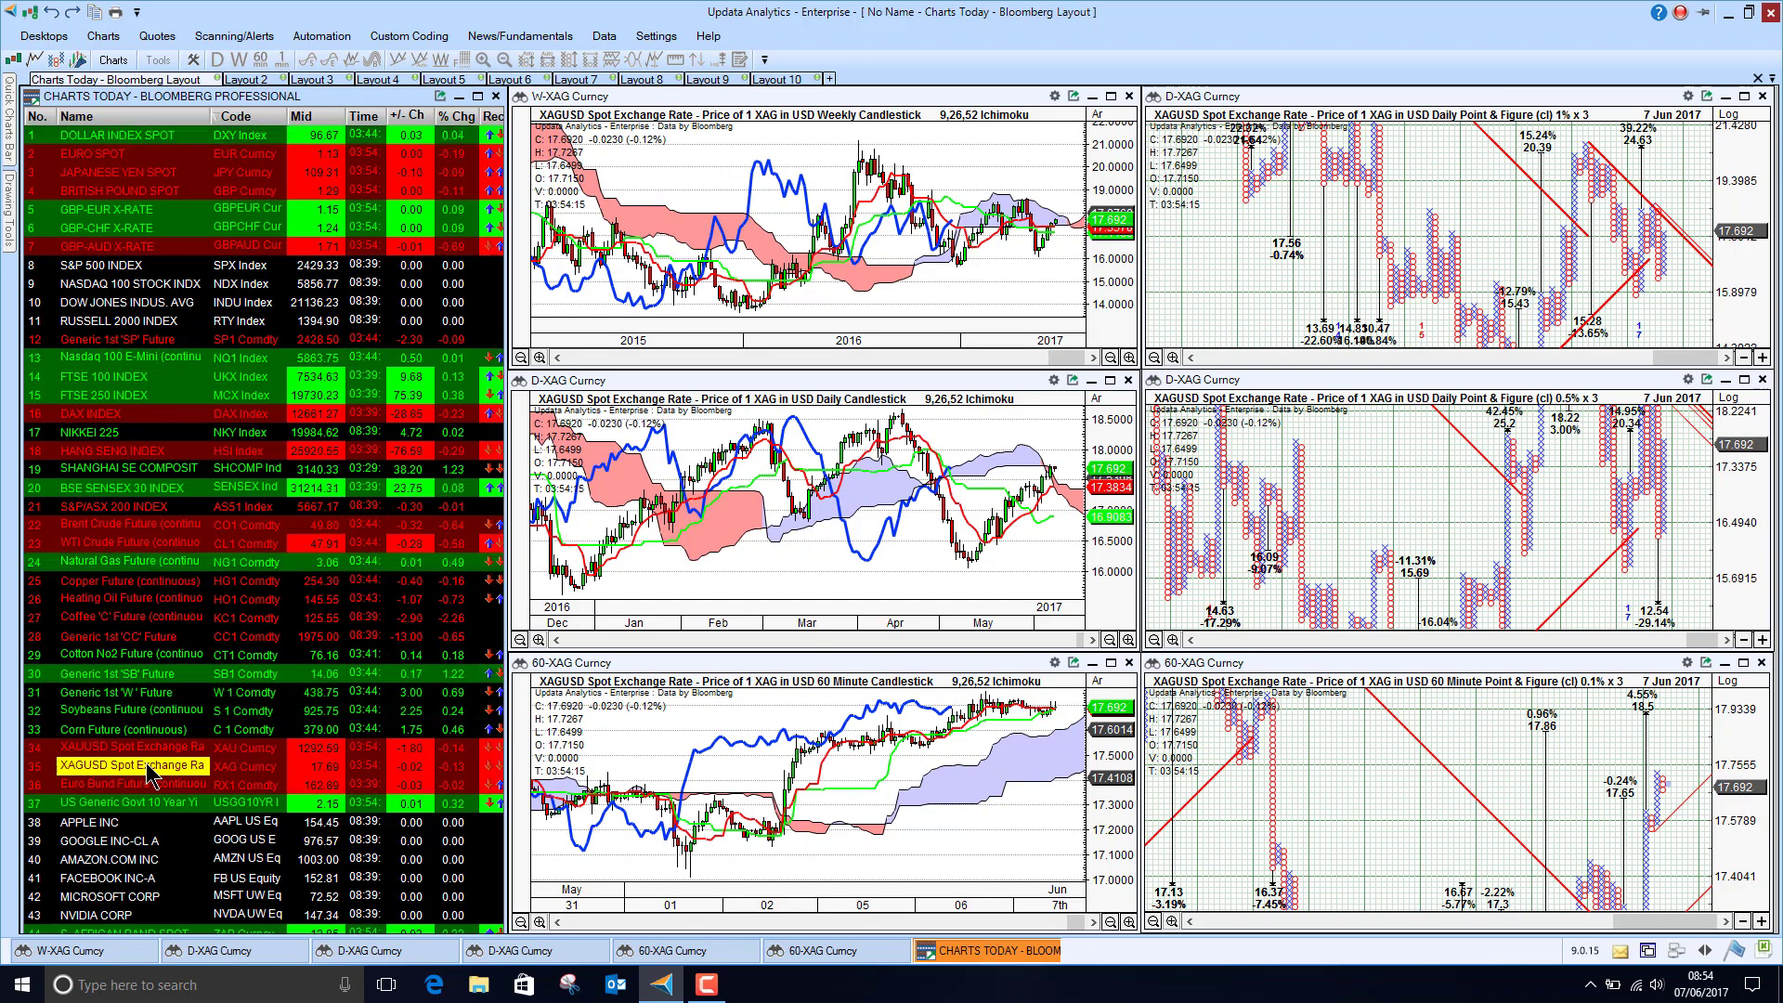
click(147, 802)
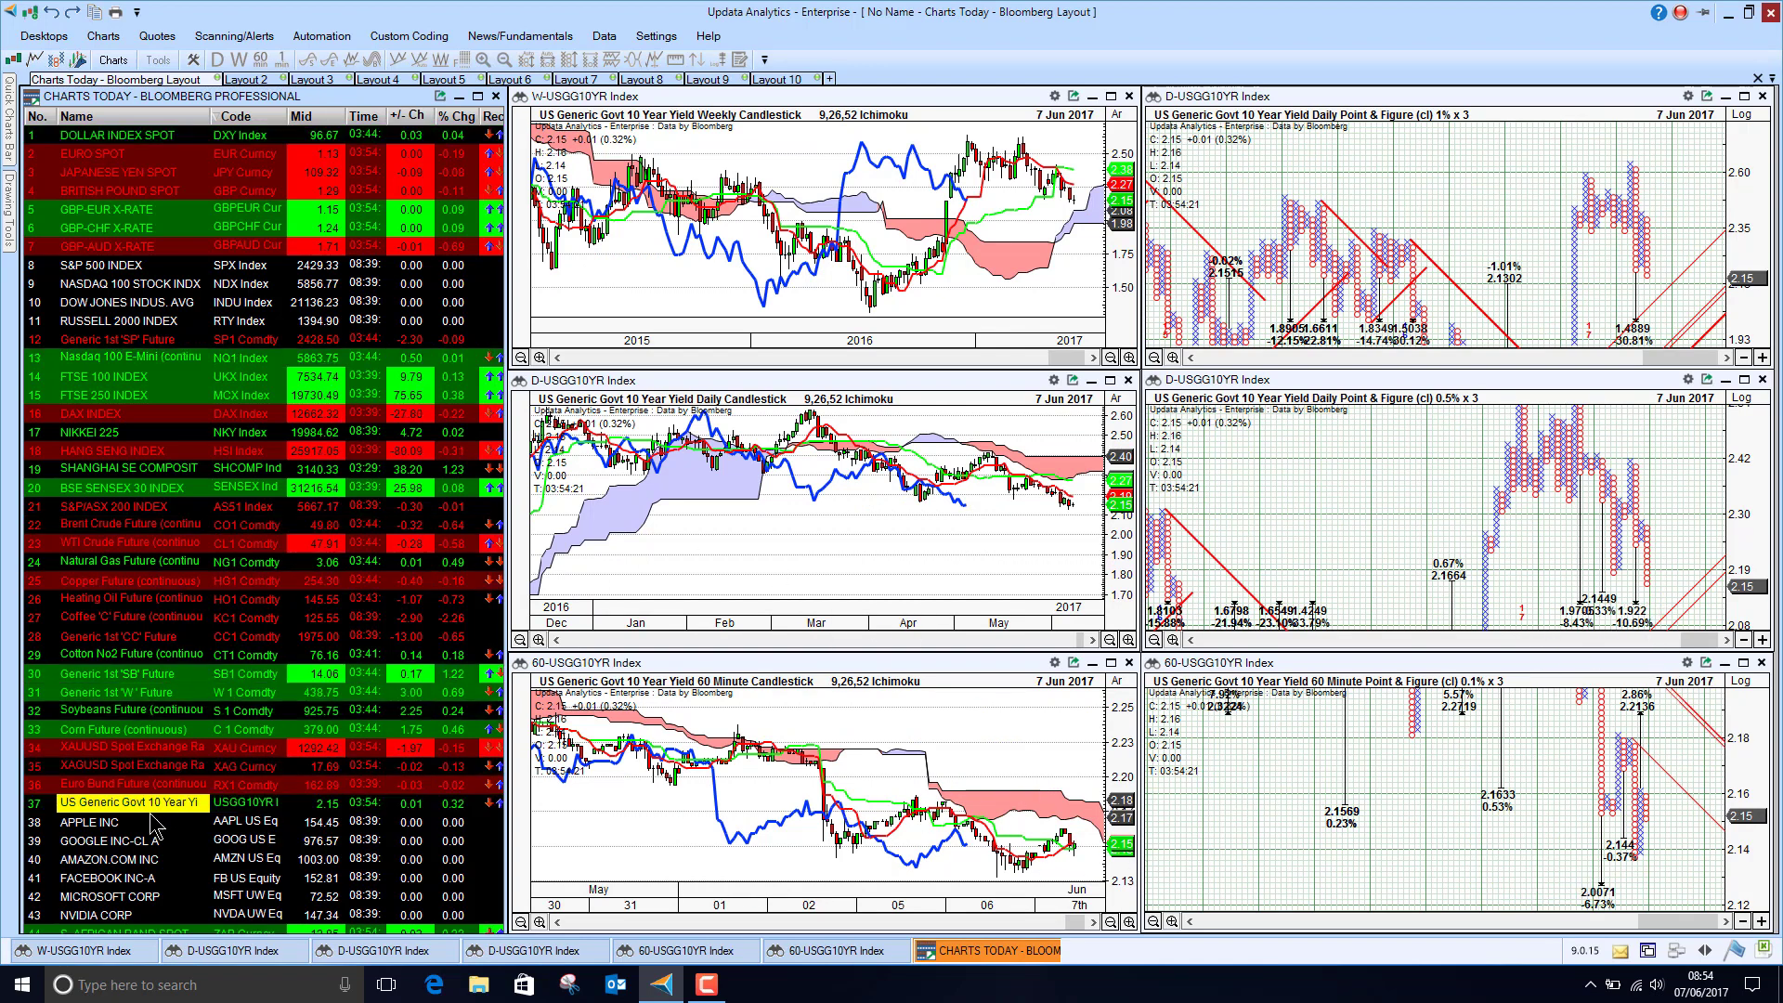
Step: Step the charts through Apple, Google, Amazon and Facebook, ending on Microsoft Corp
click(100, 830)
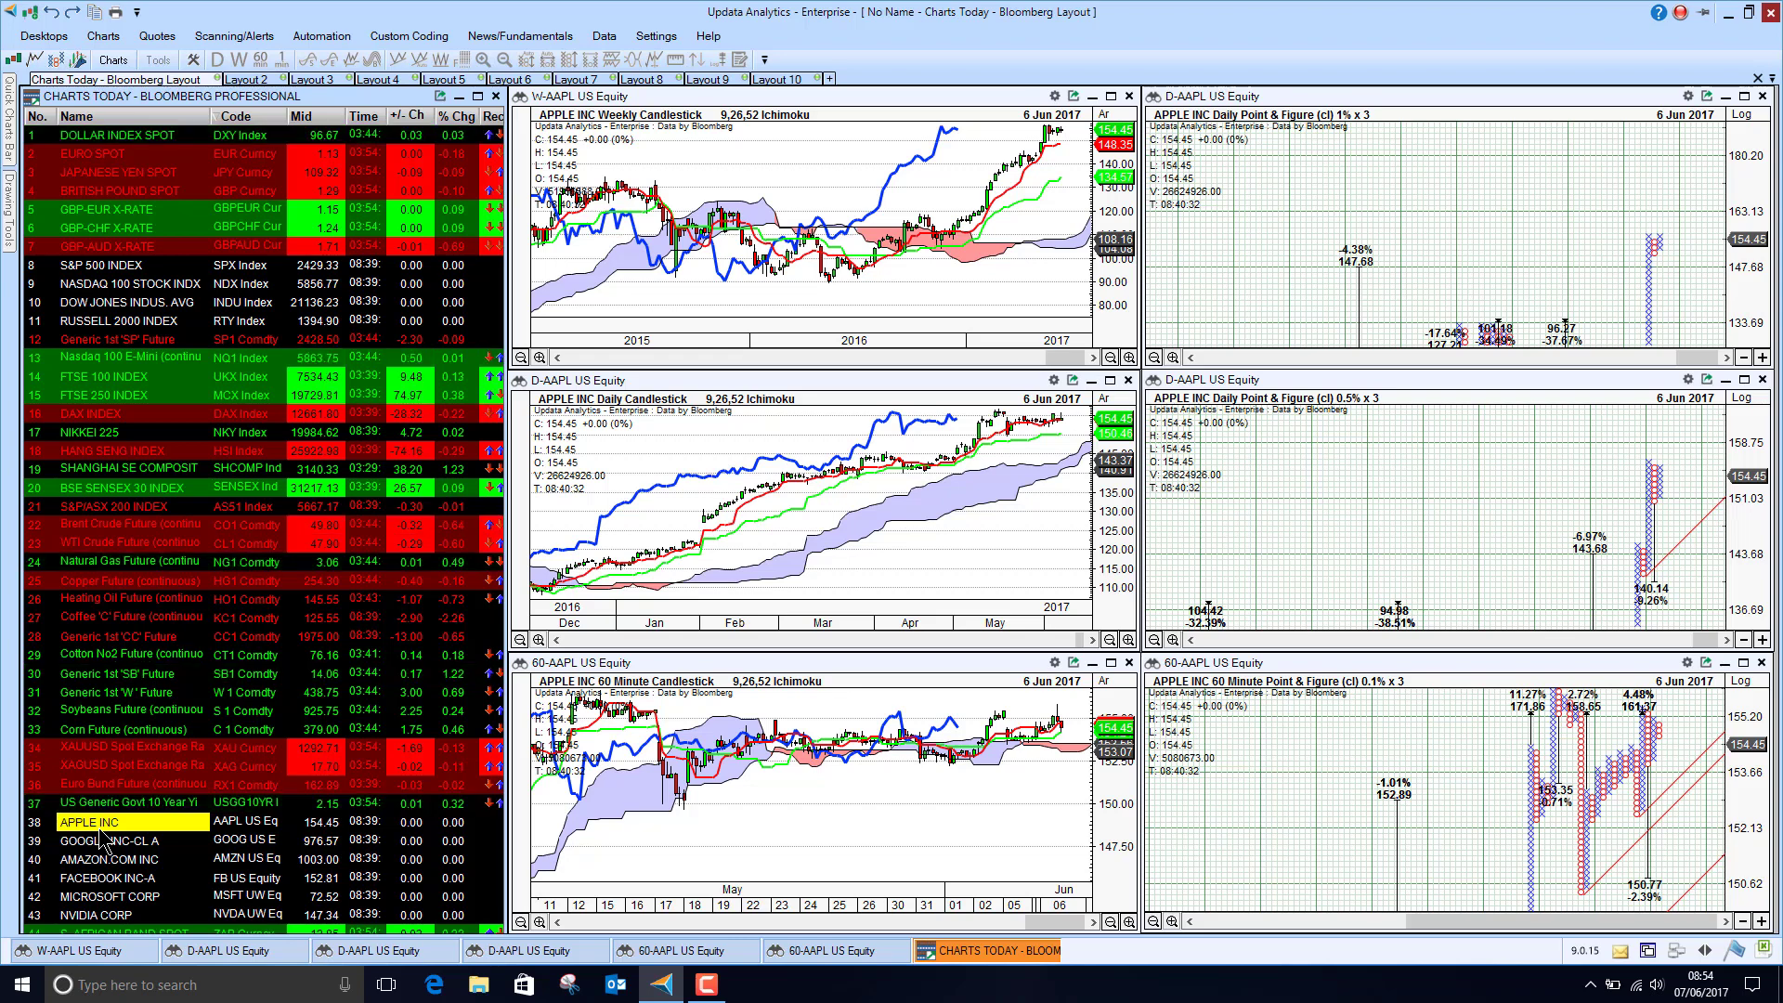
click(103, 841)
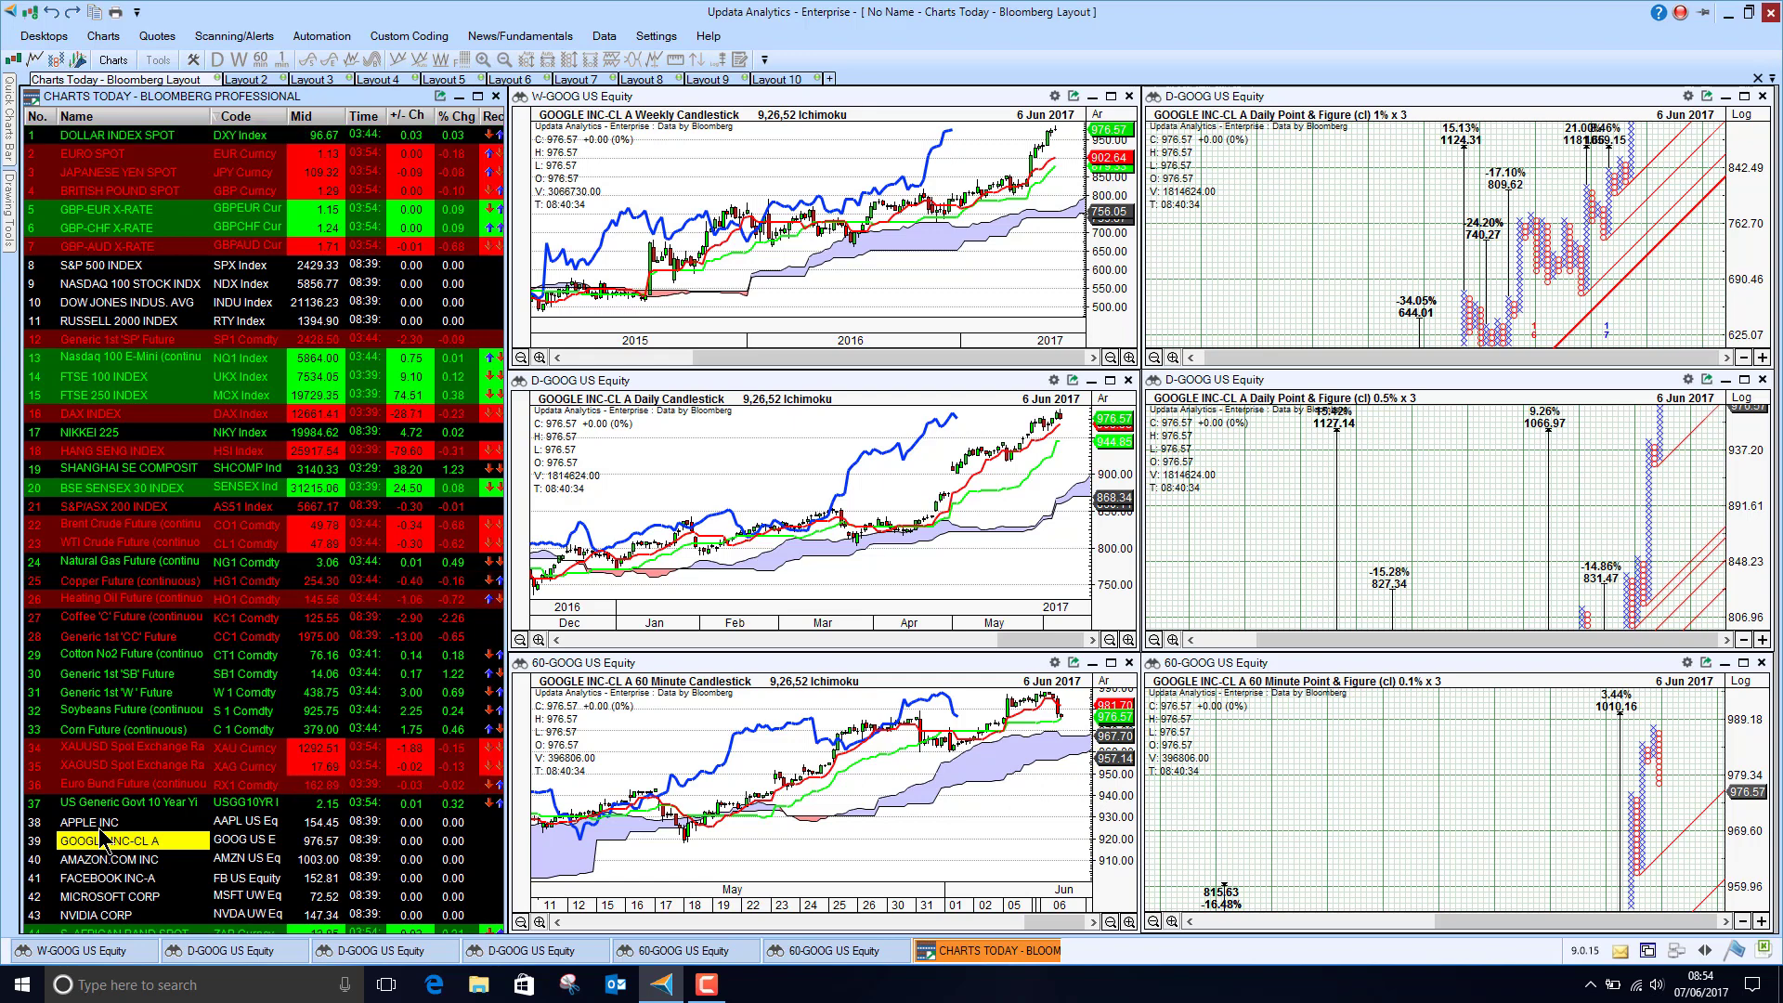
key(Down)
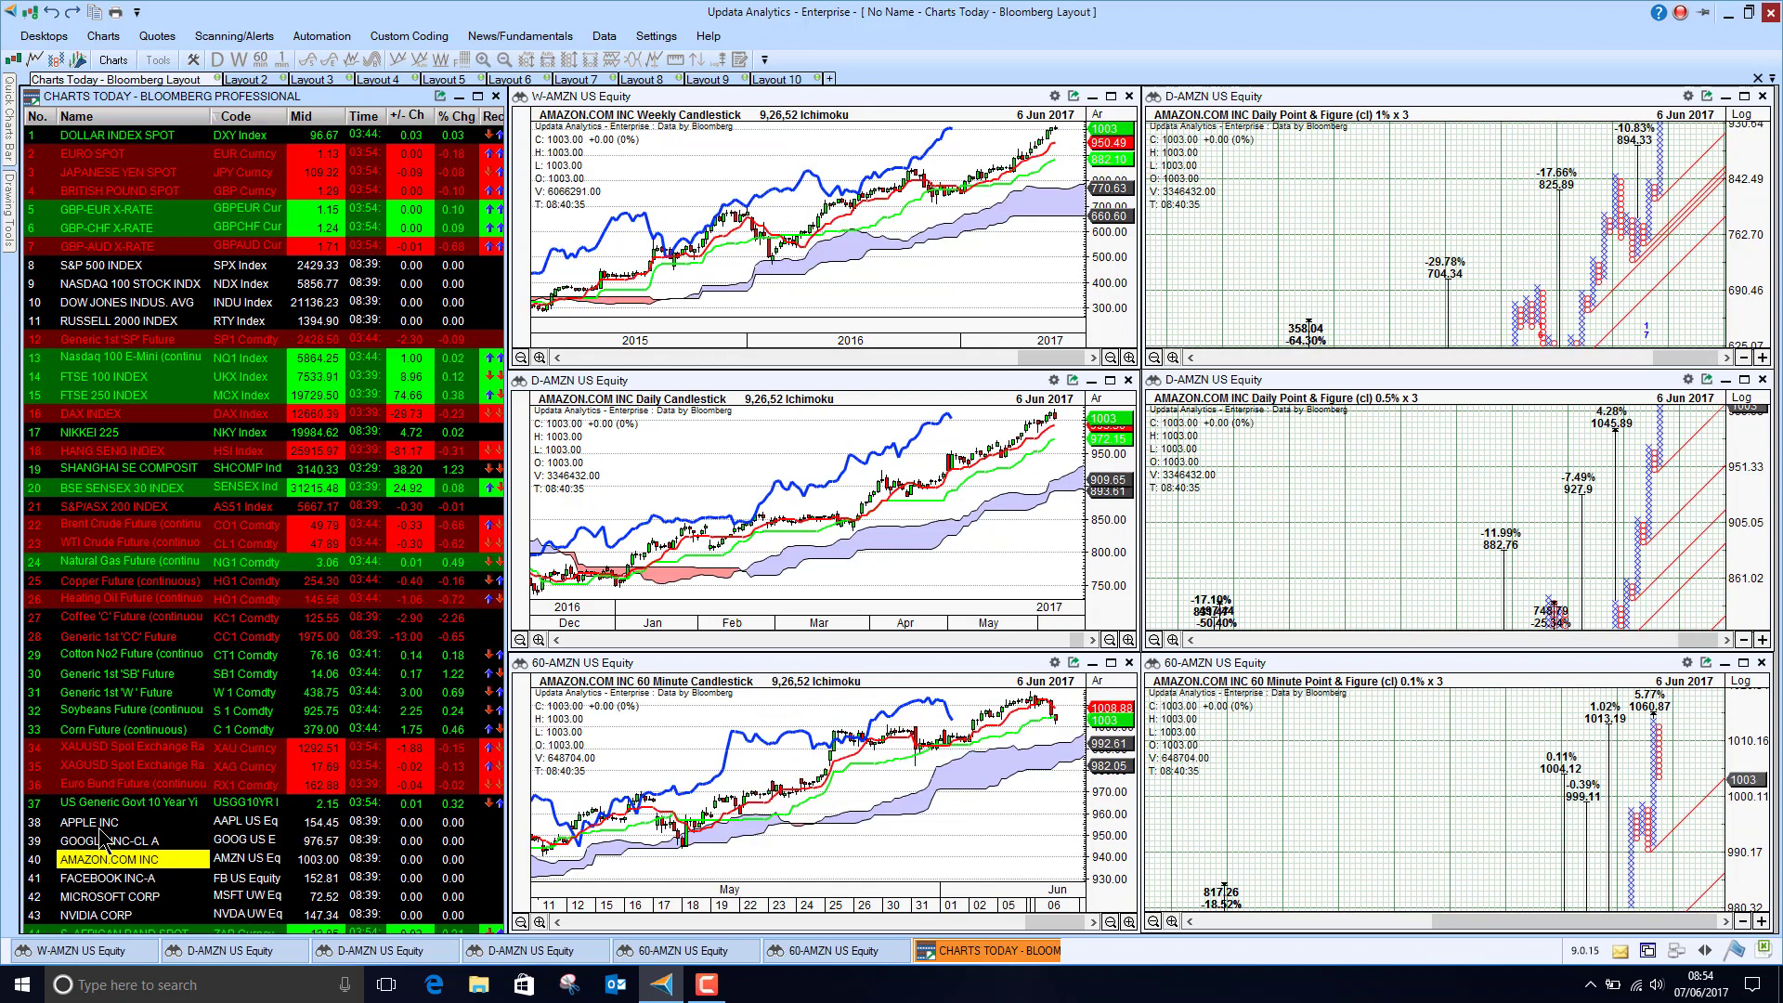
key(Down)
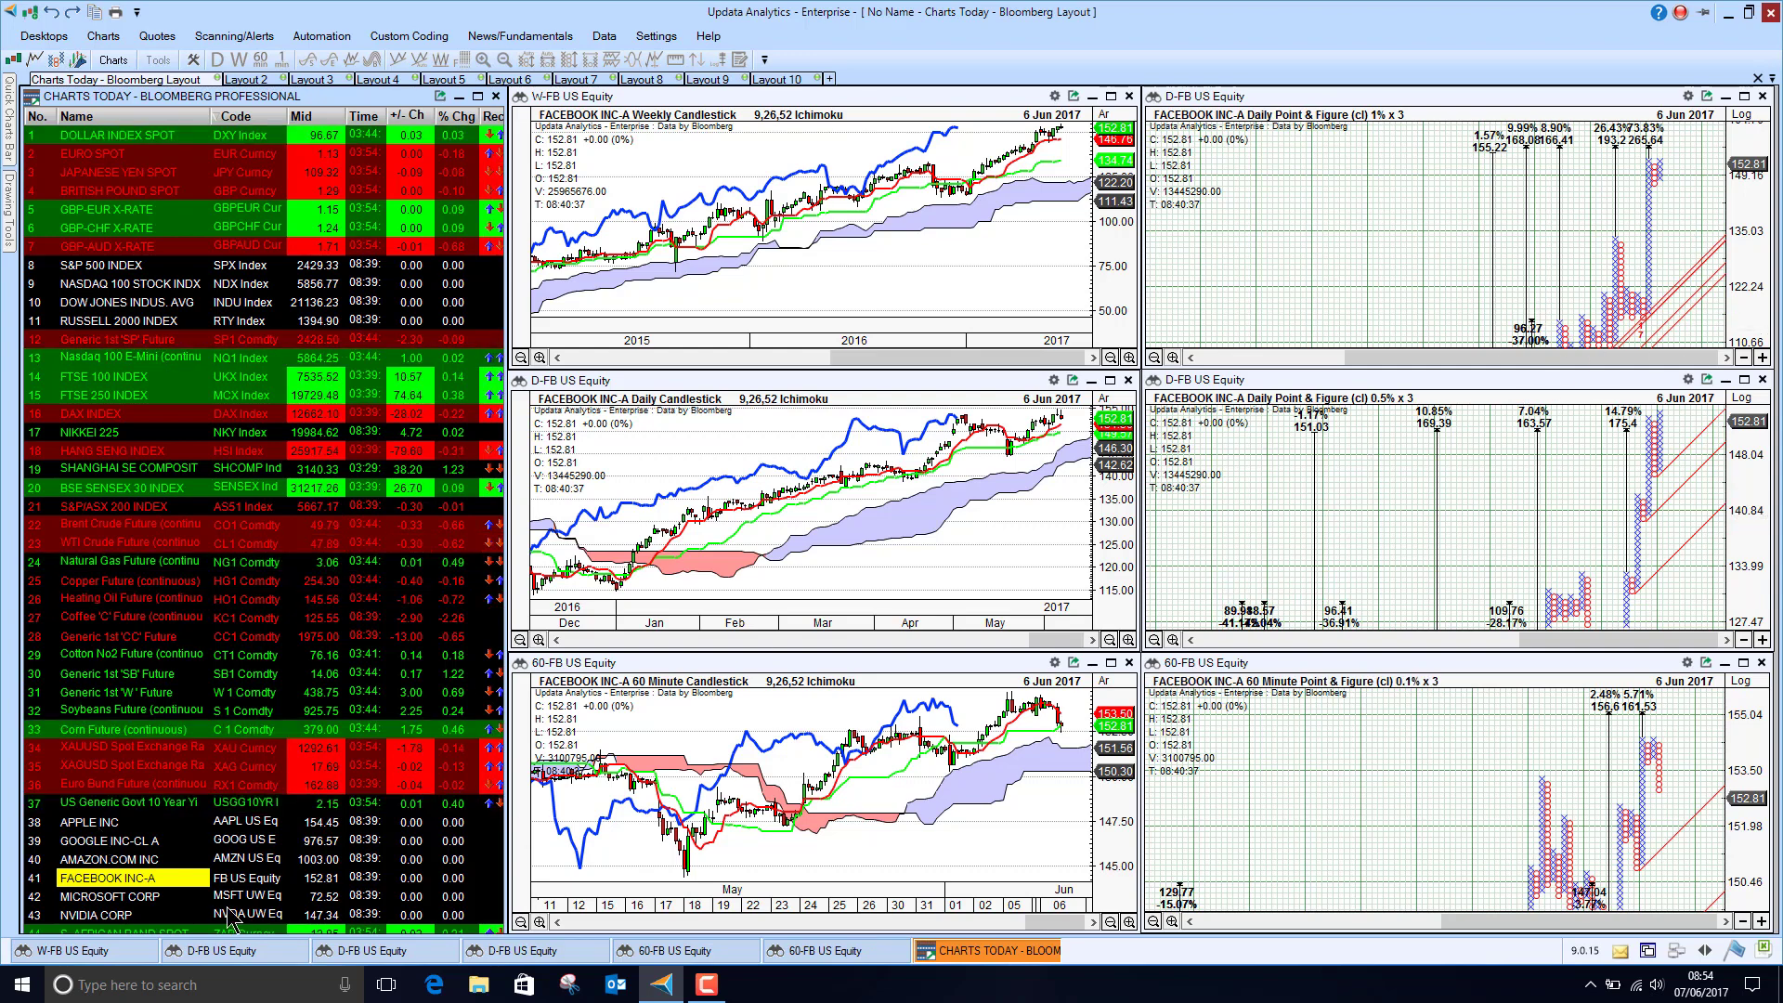
click(116, 897)
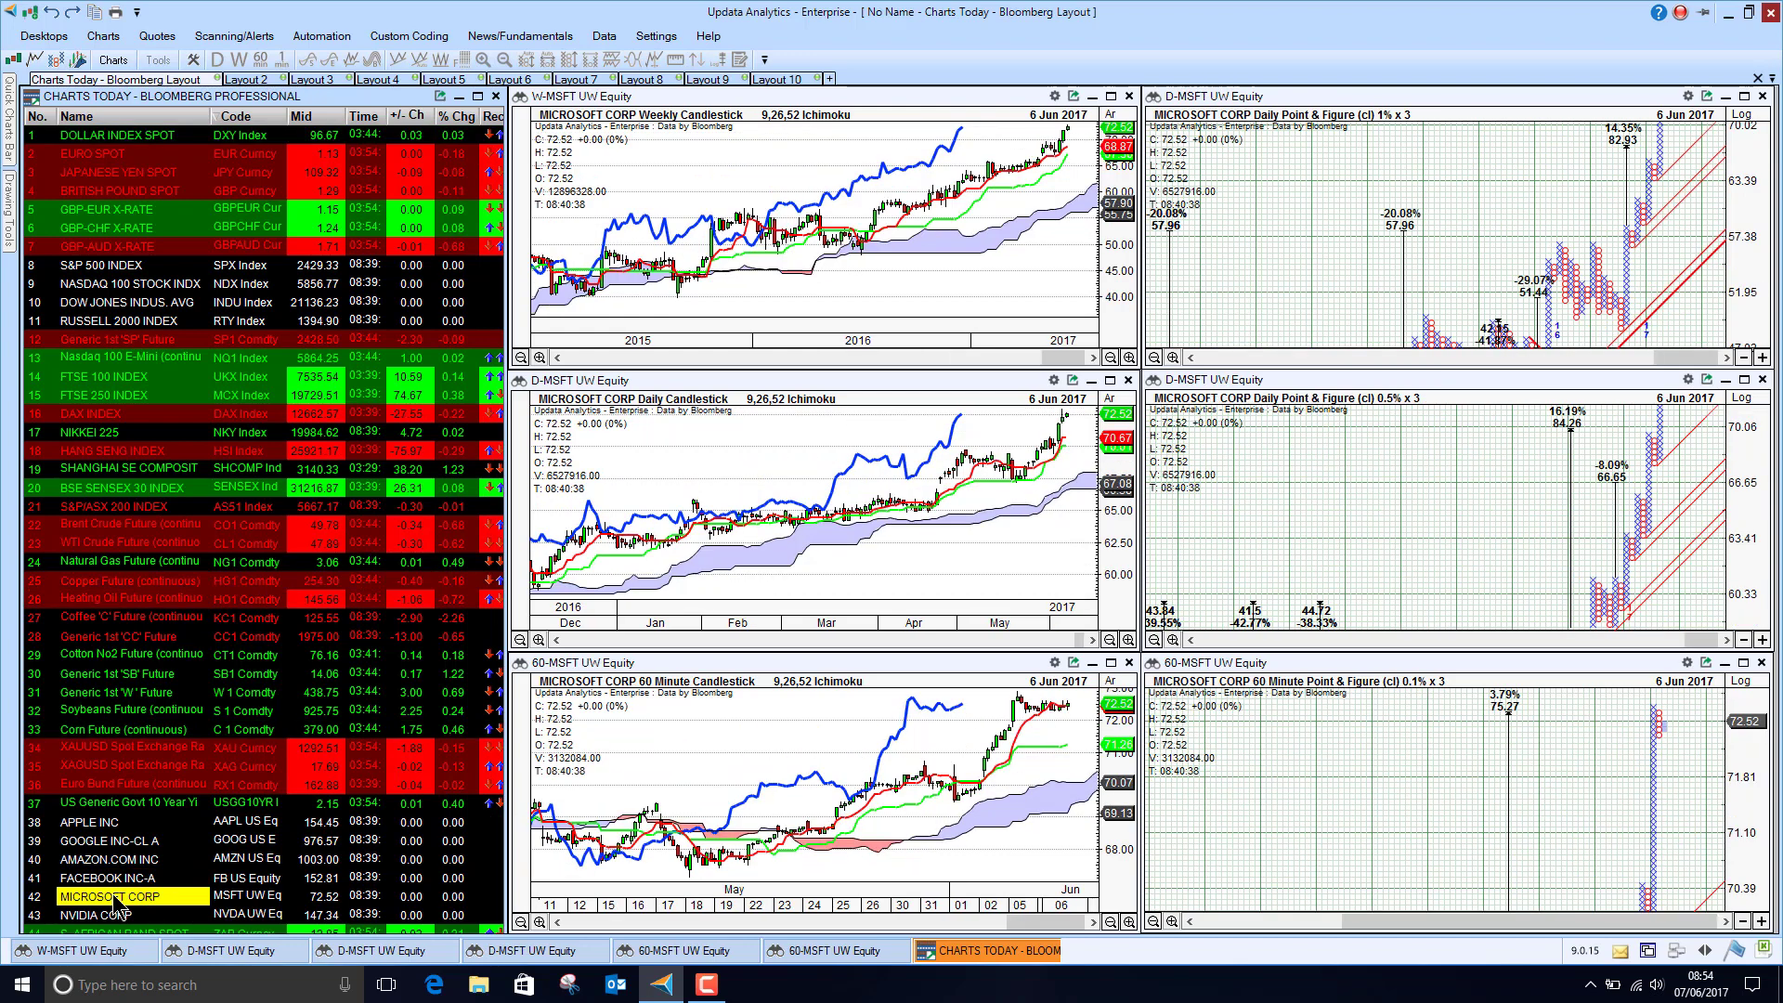